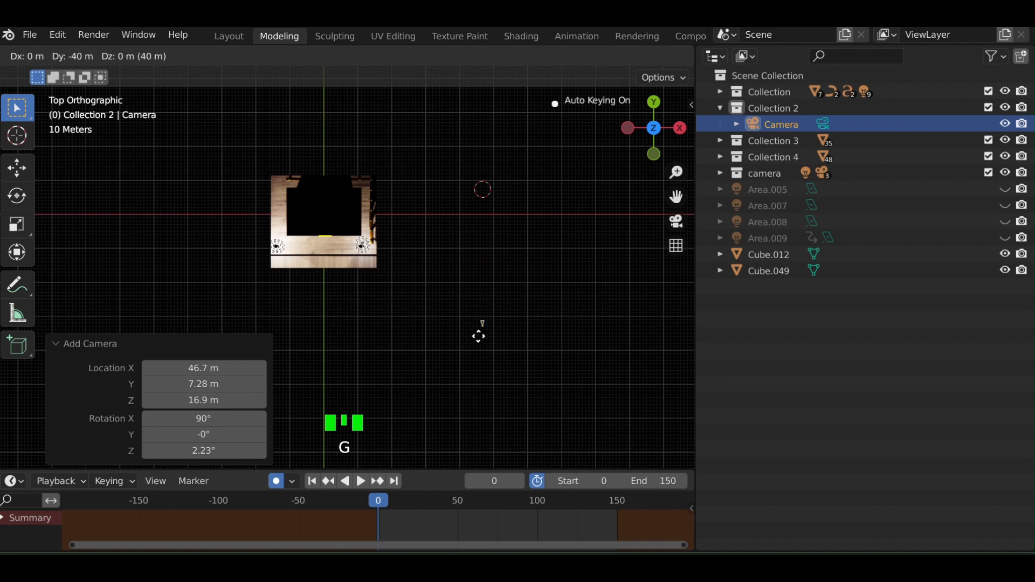
Move the camera -50 m along Y, and by -45 m in X and 2 m in Y, to sit in front of the café.
left_click(471, 374)
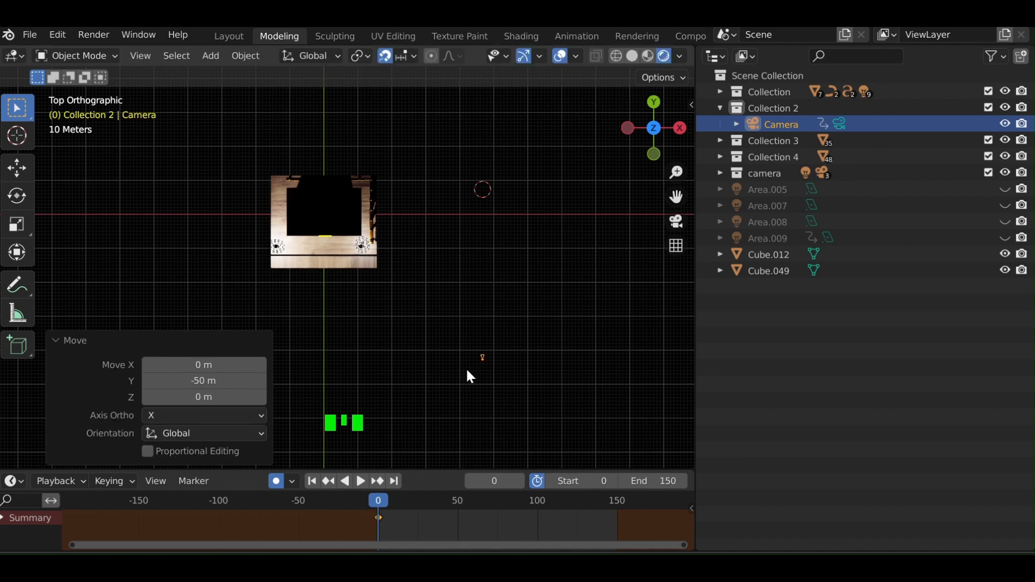
key("g")
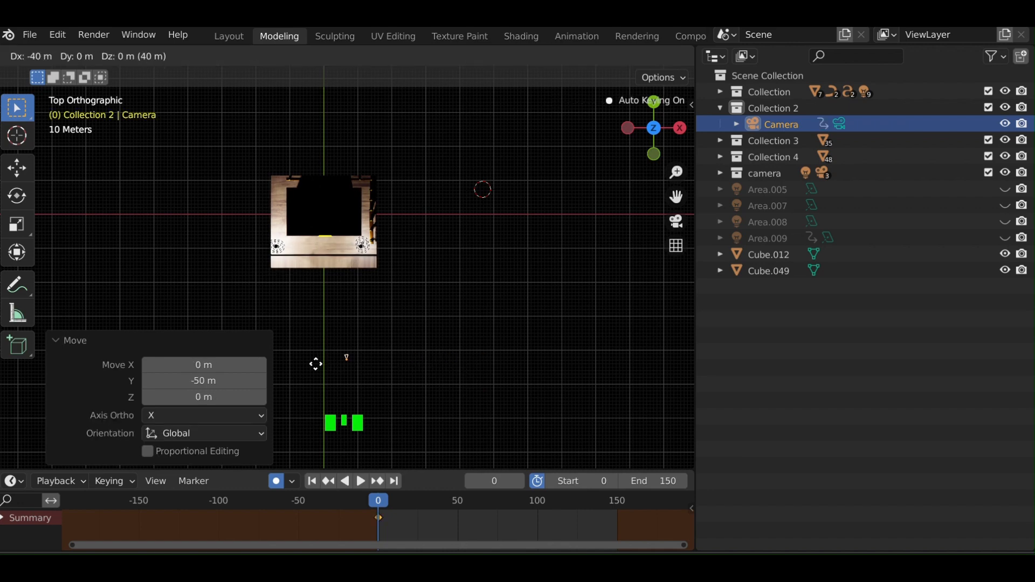
left_click(281, 362)
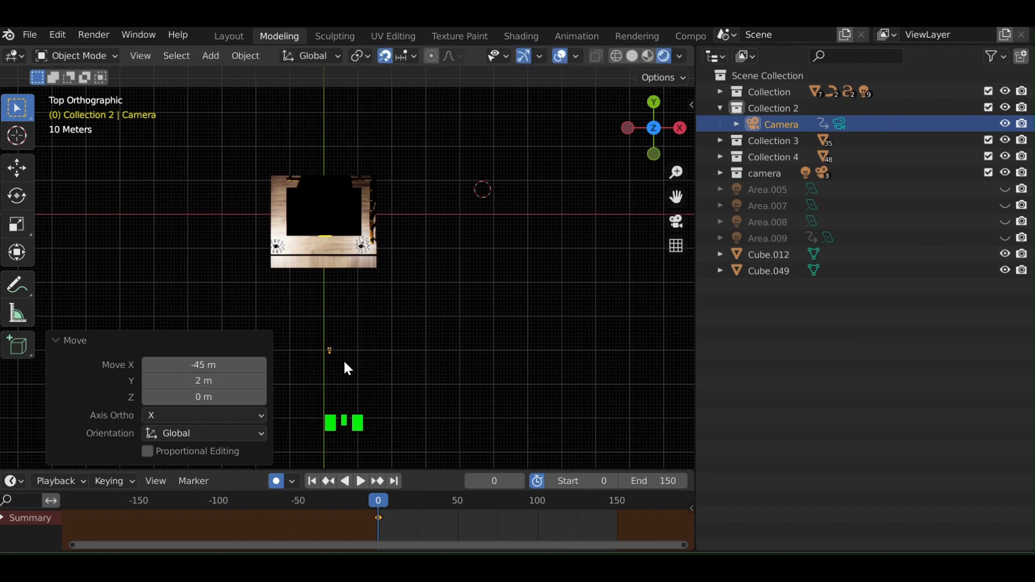
Make the selected camera in Collection 2 the active scene camera and look through it at the café.
key("KP_0")
key("KP_0")
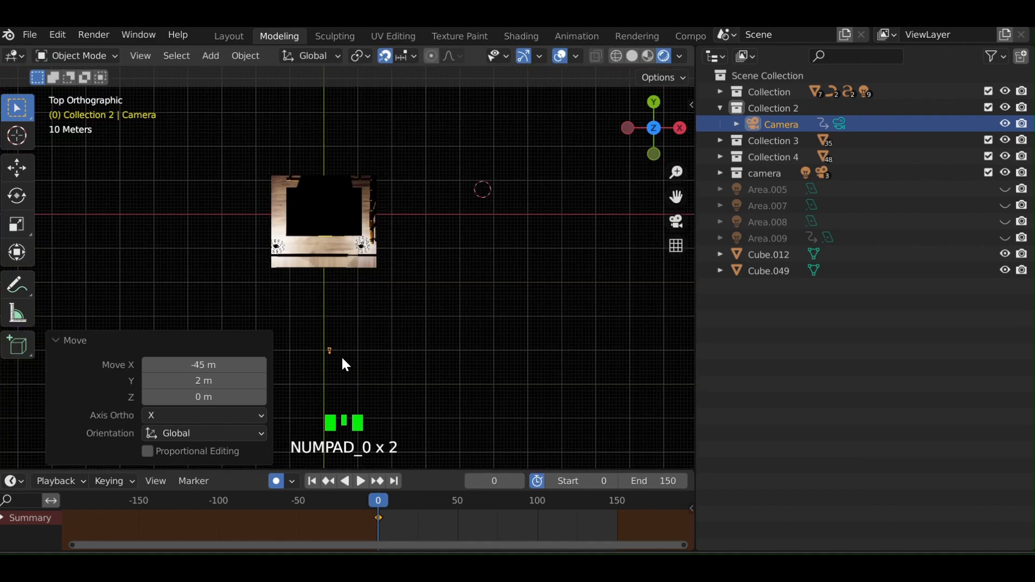
key("ctrl+KP_0")
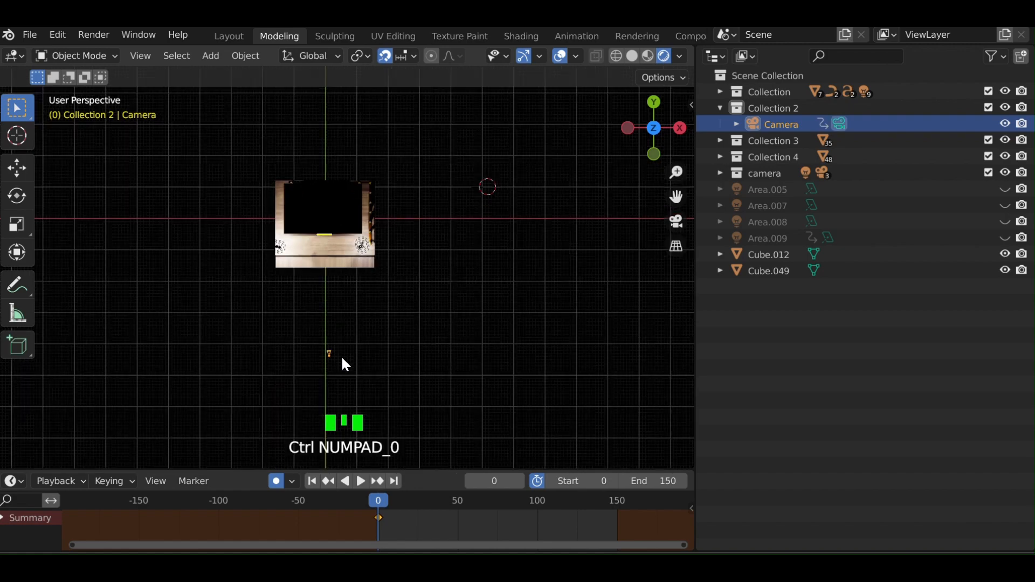
scroll(356, 358, "down", 7)
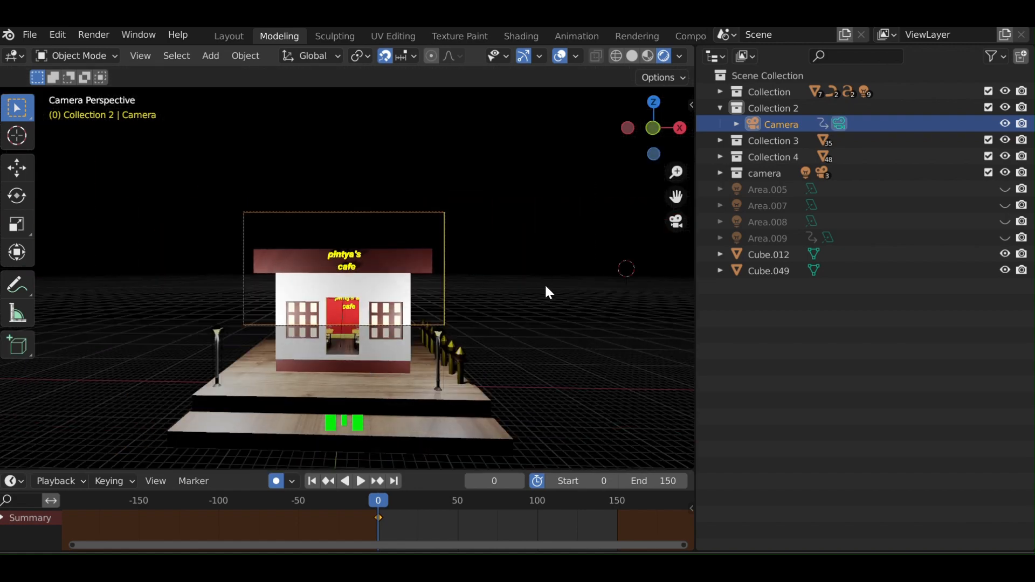
Examine the camera's transform and lens properties and check how its frame covers the café.
left_click(716, 53)
left_click(642, 118)
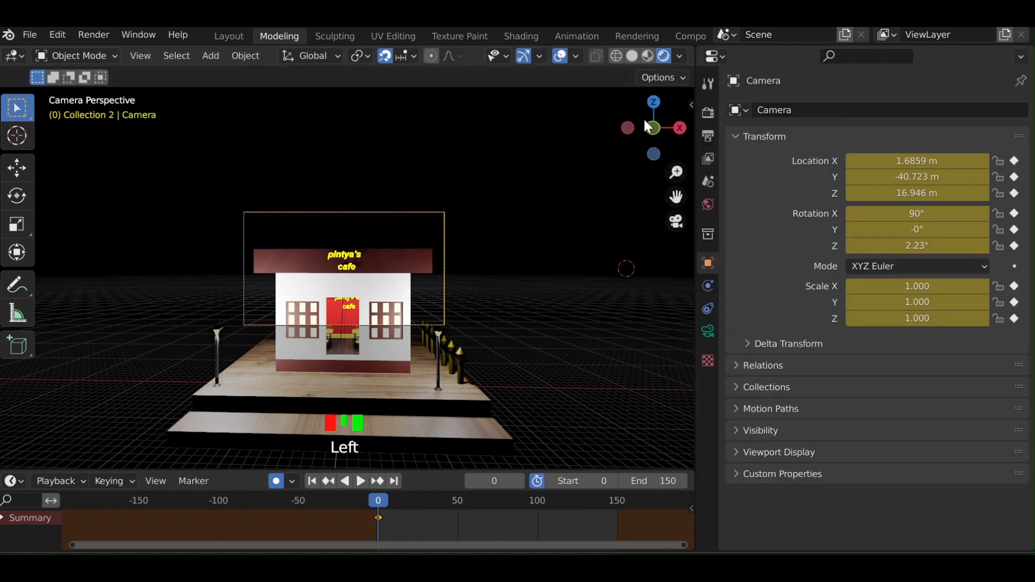
left_click(711, 331)
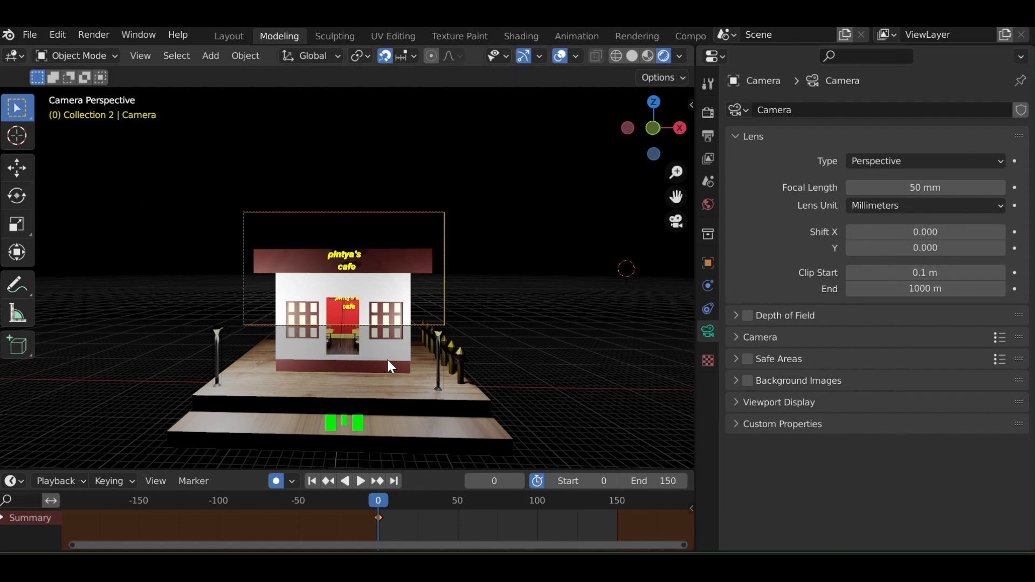
left_click(720, 53)
left_click(623, 104)
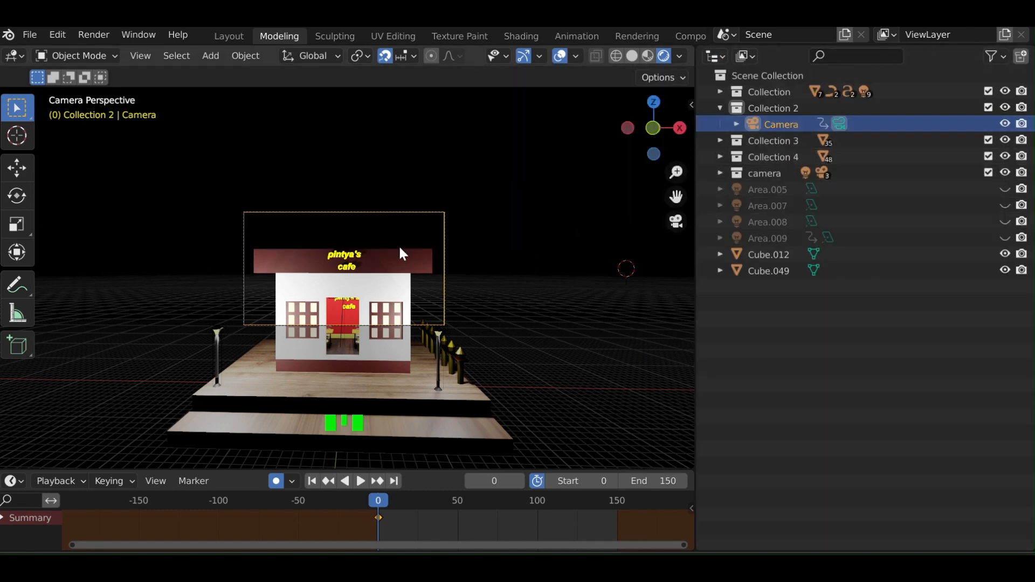
scroll(378, 254, "up", 2)
scroll(380, 259, "down", 1)
scroll(379, 253, "down", 4)
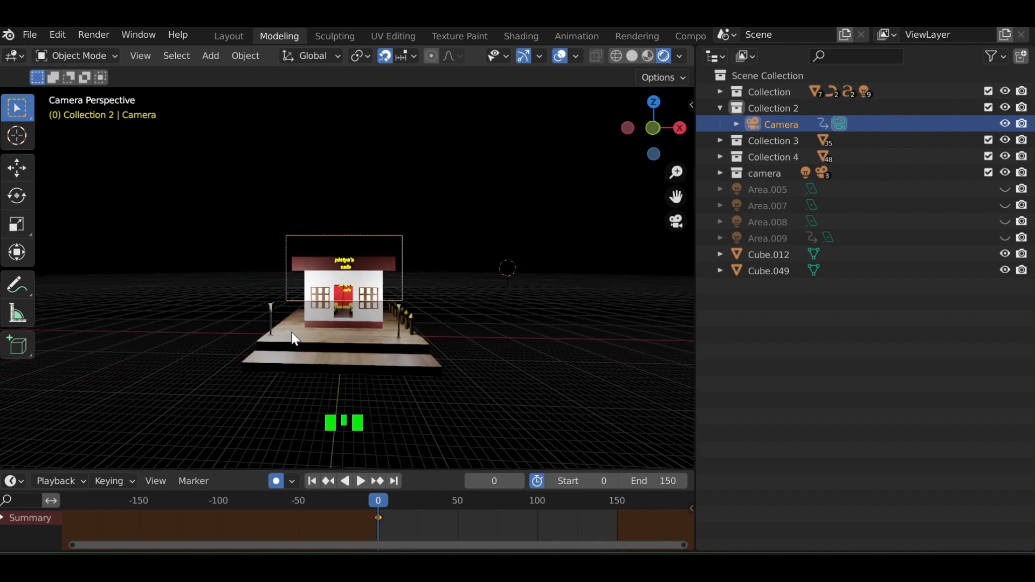
scroll(303, 346, "up", 2)
Enlarge the camera object in top view, scaling it by about 5.648 and again by about 2.283.
left_click(652, 101)
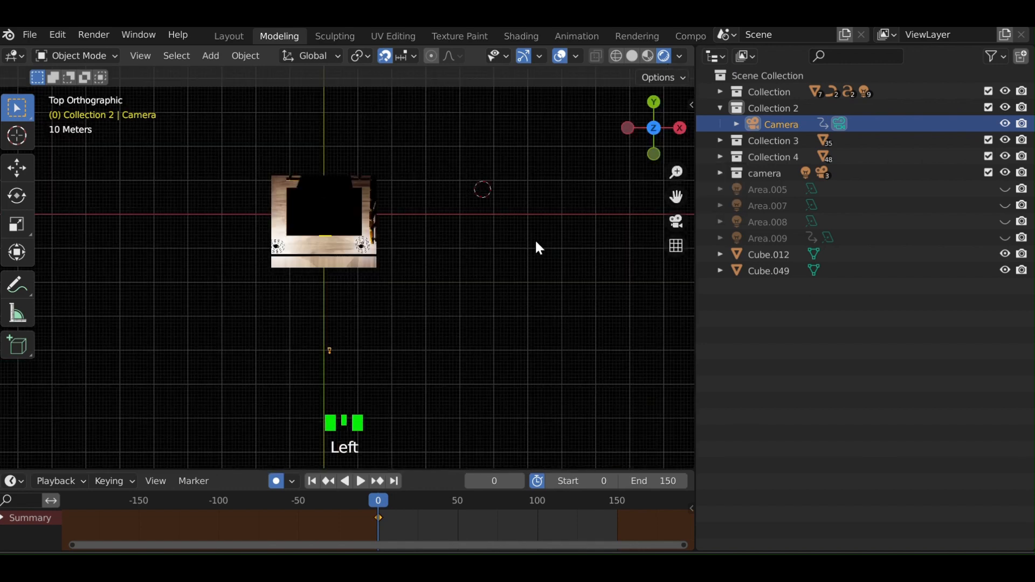
key("s")
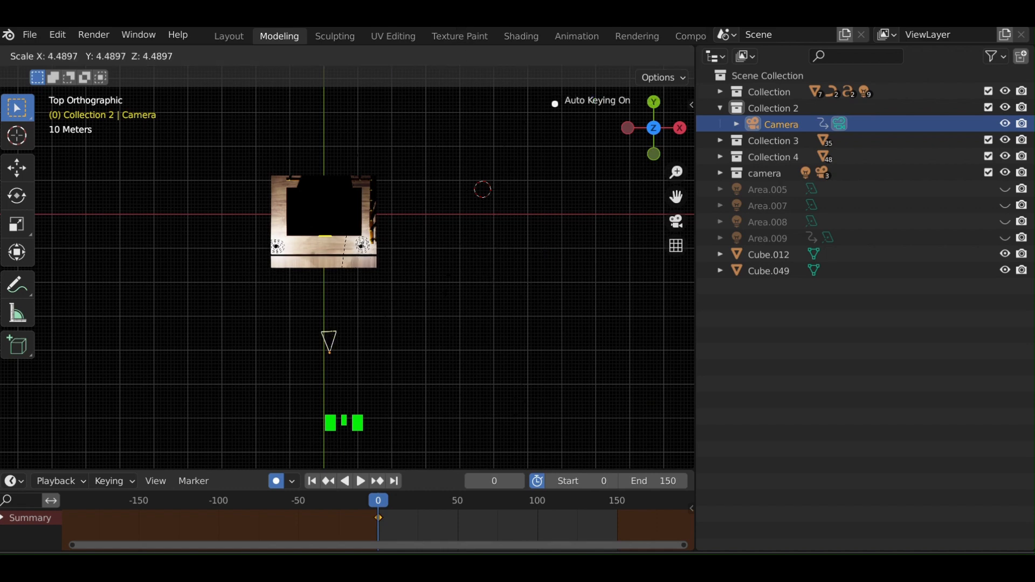
left_click(432, 94)
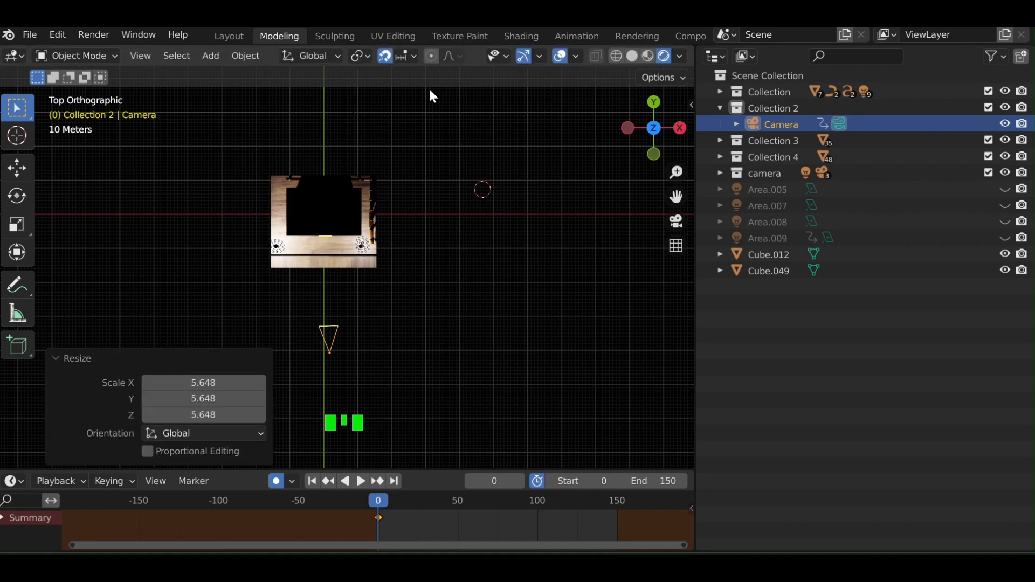
key("KP_0")
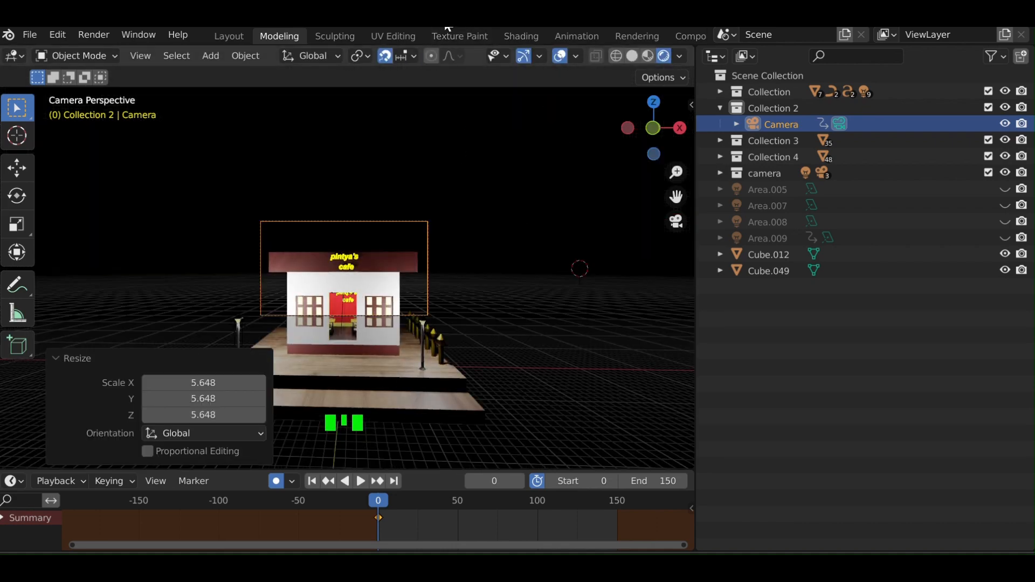
scroll(522, 362, "down", 2)
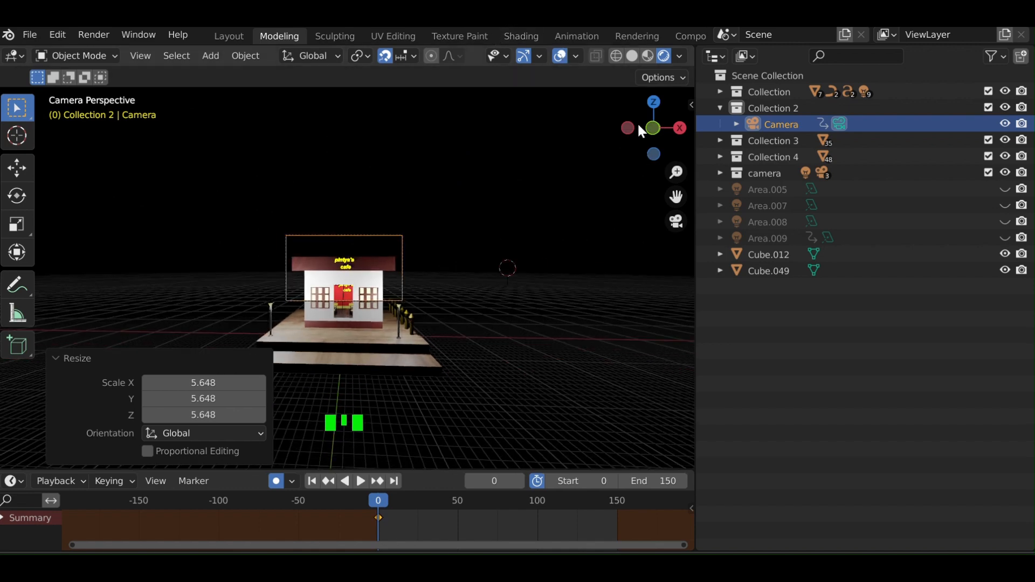
left_click(653, 102)
key("s")
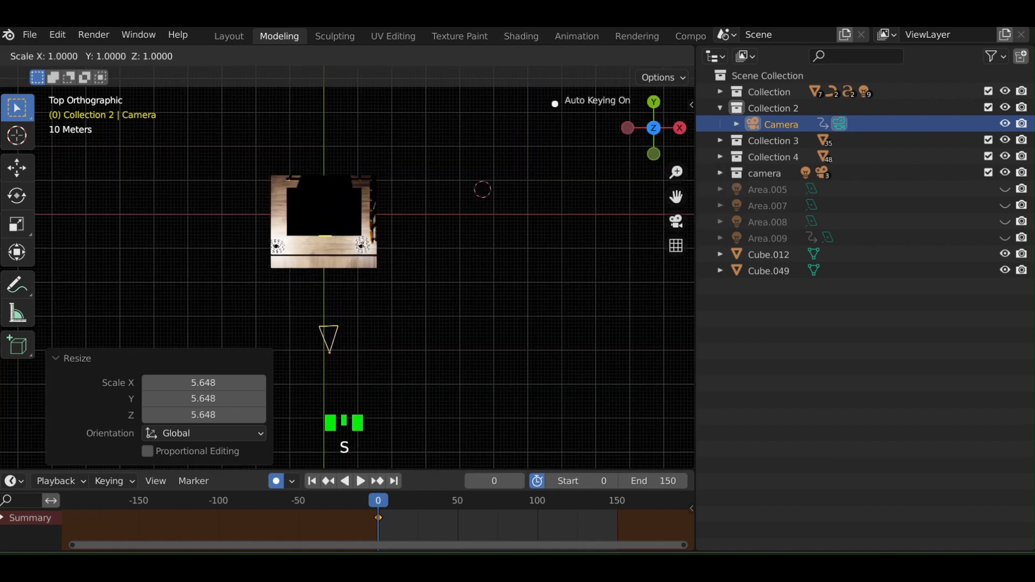
left_click(440, 408)
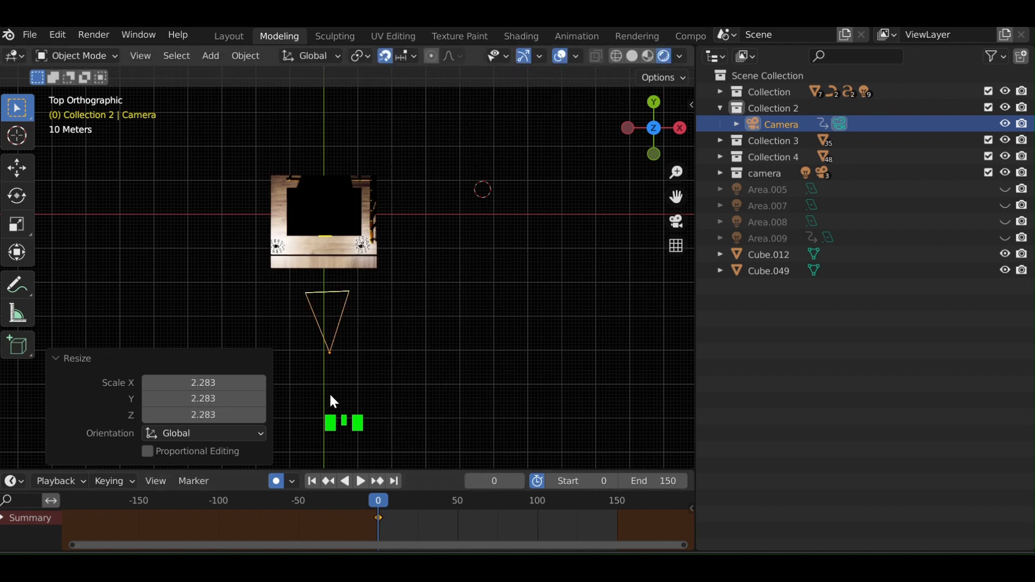
Move the camera -20 m along Y, away from the café, and check the framing through it.
key("g")
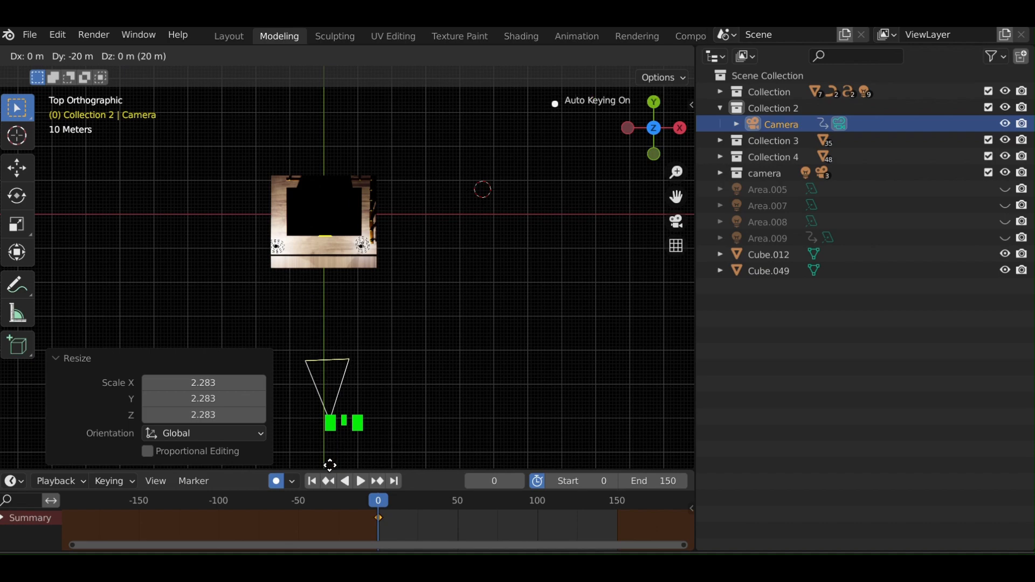
left_click(329, 463)
key("KP_0")
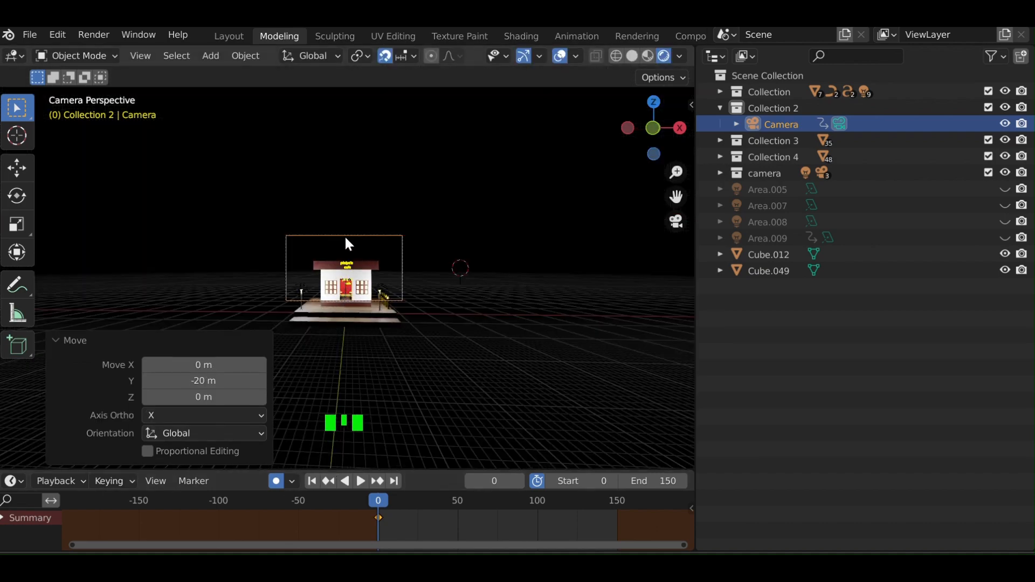
scroll(331, 273, "up", 7)
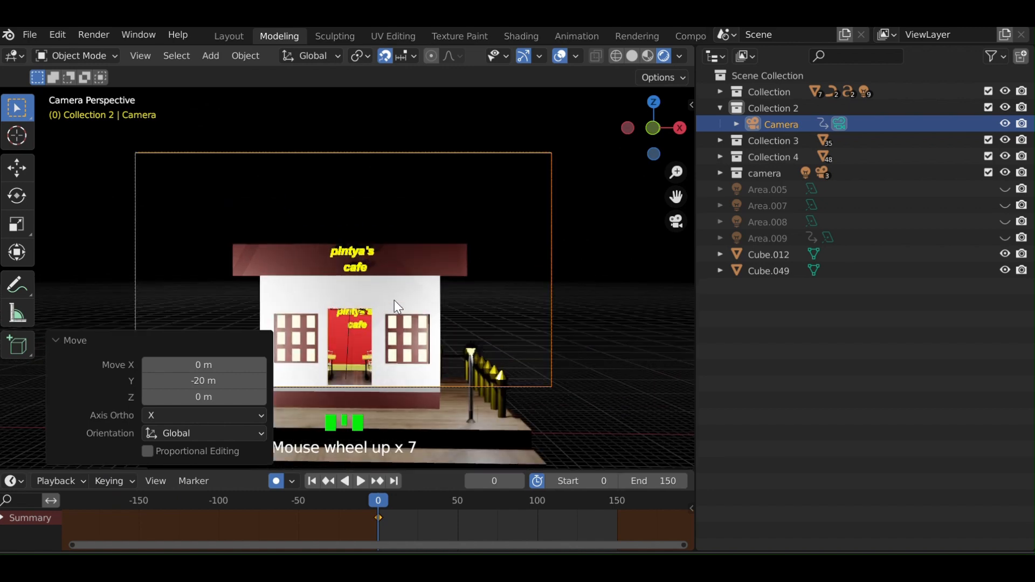
Reduce the camera's focal length to about 28.3 mm and lower the camera 2 m to frame the whole café.
right_click(453, 280)
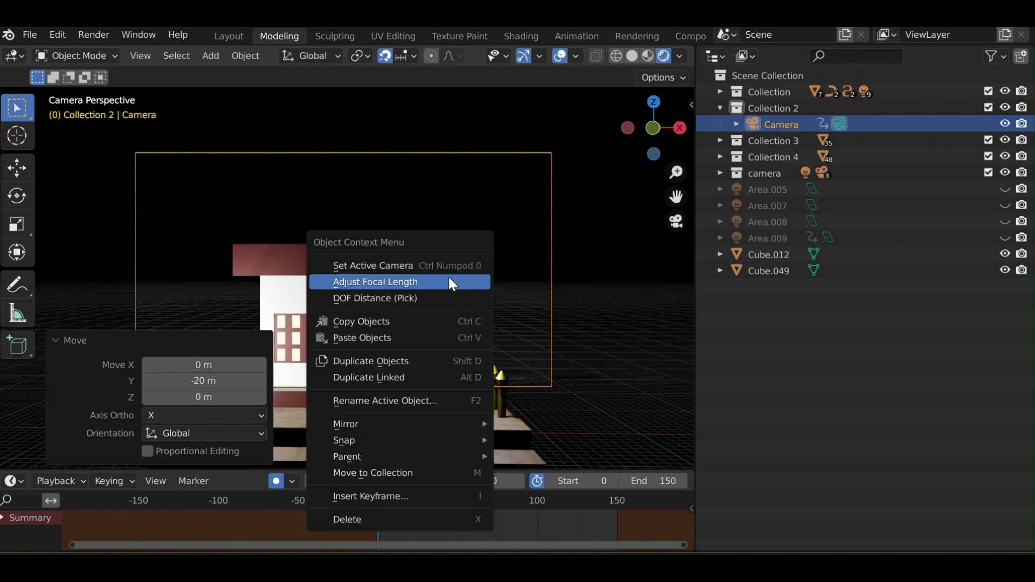
left_click(450, 282)
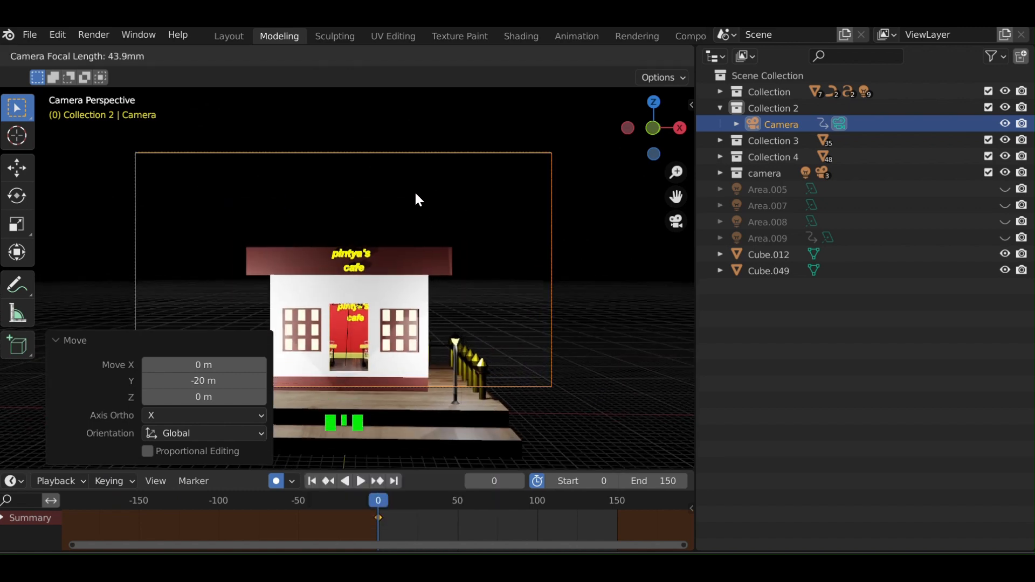
left_click(364, 96)
right_click(478, 300)
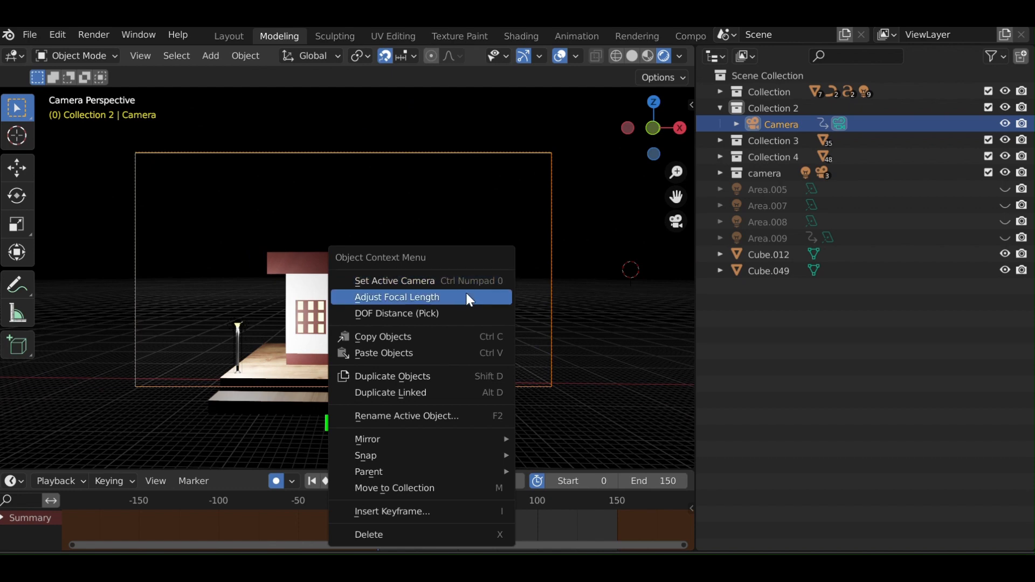
left_click(466, 296)
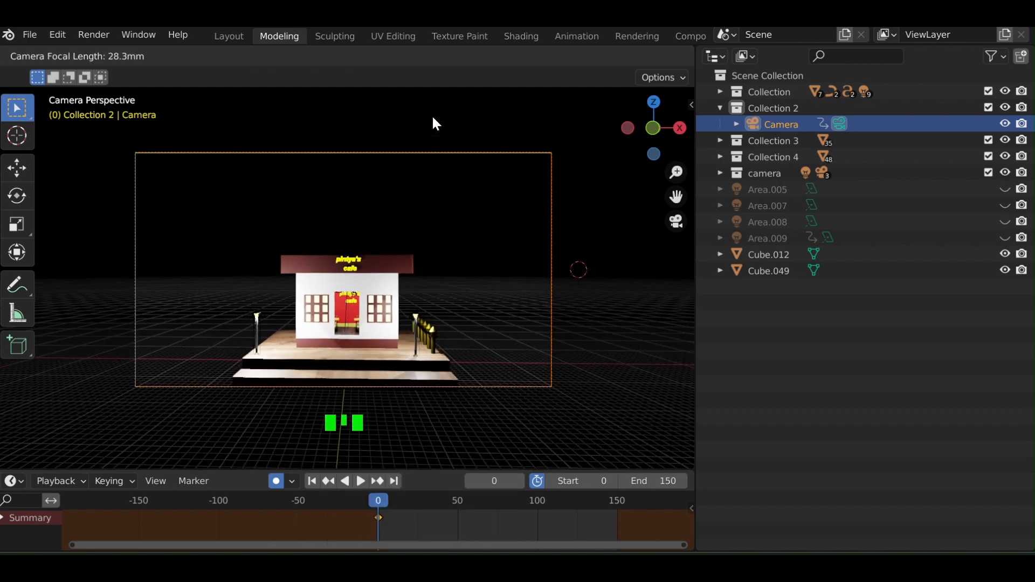
left_click(432, 96)
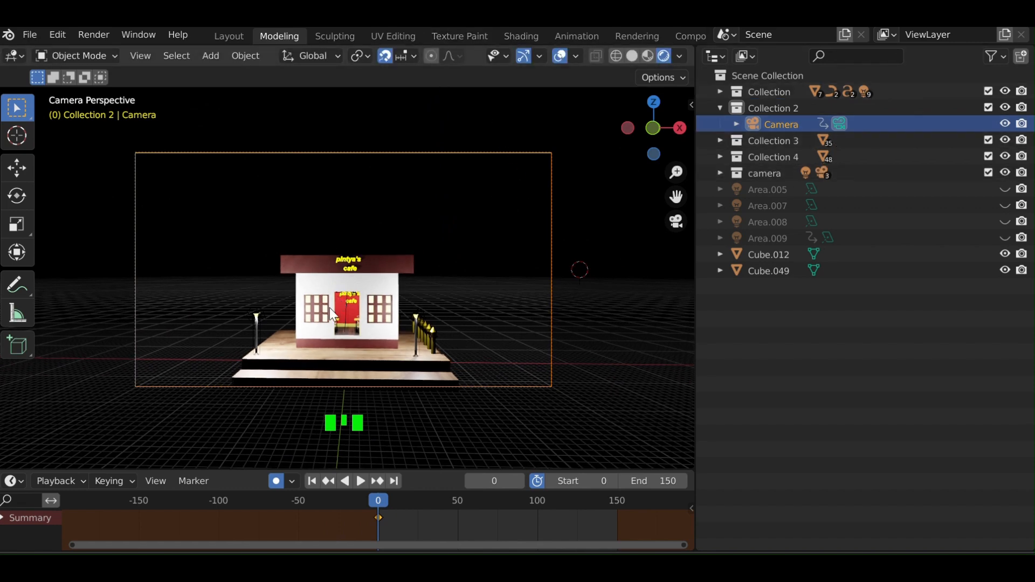
key("g")
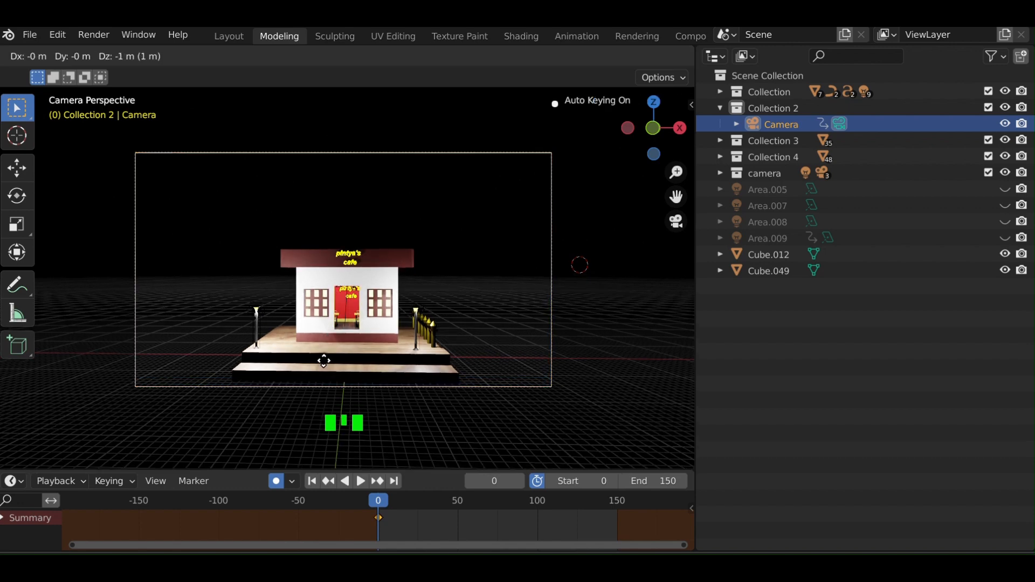
left_click(326, 378)
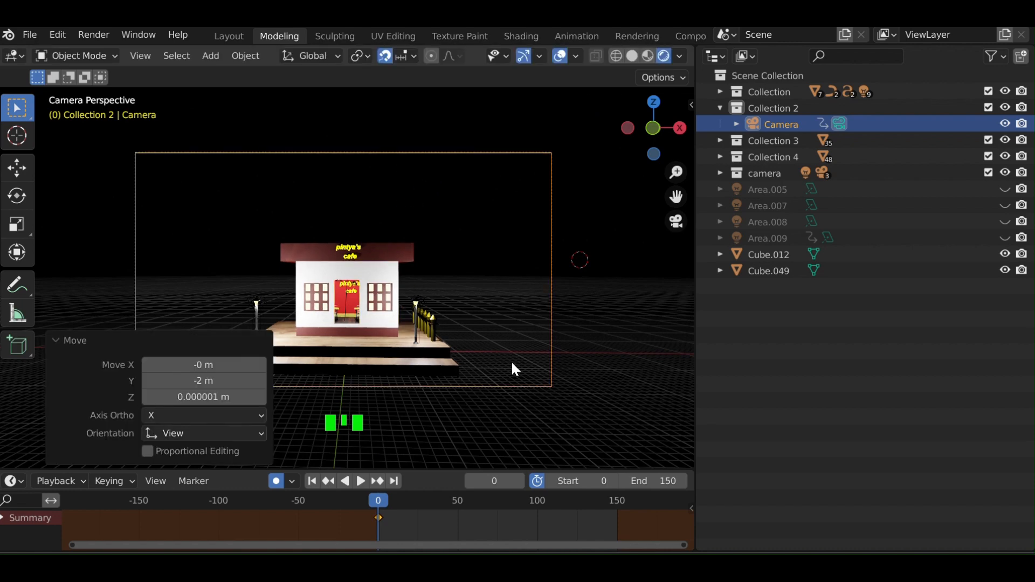
Place the 3D cursor on the café's red door and add an Arrows empty there.
left_click(17, 142)
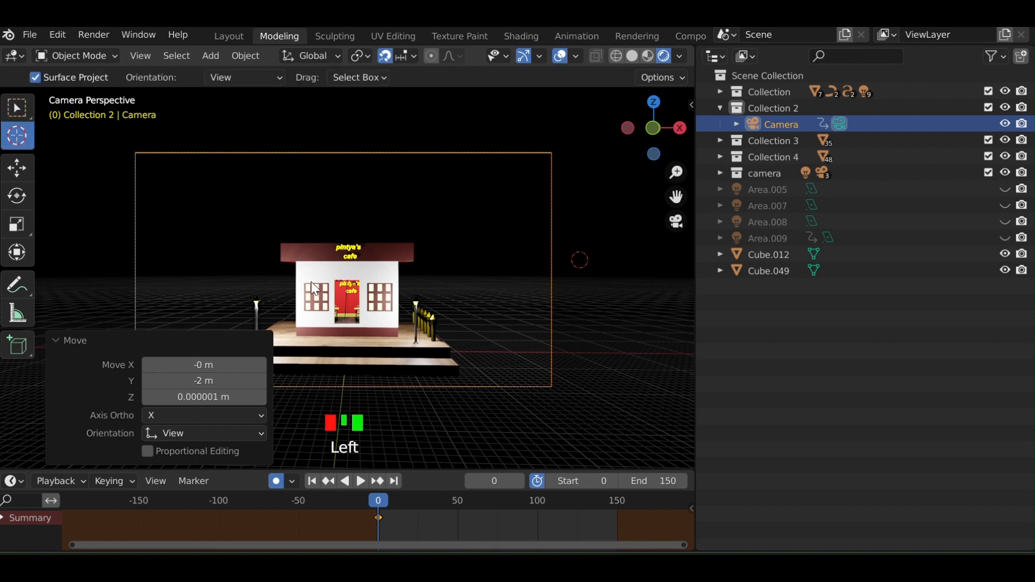
left_click(346, 294)
key("shift+a")
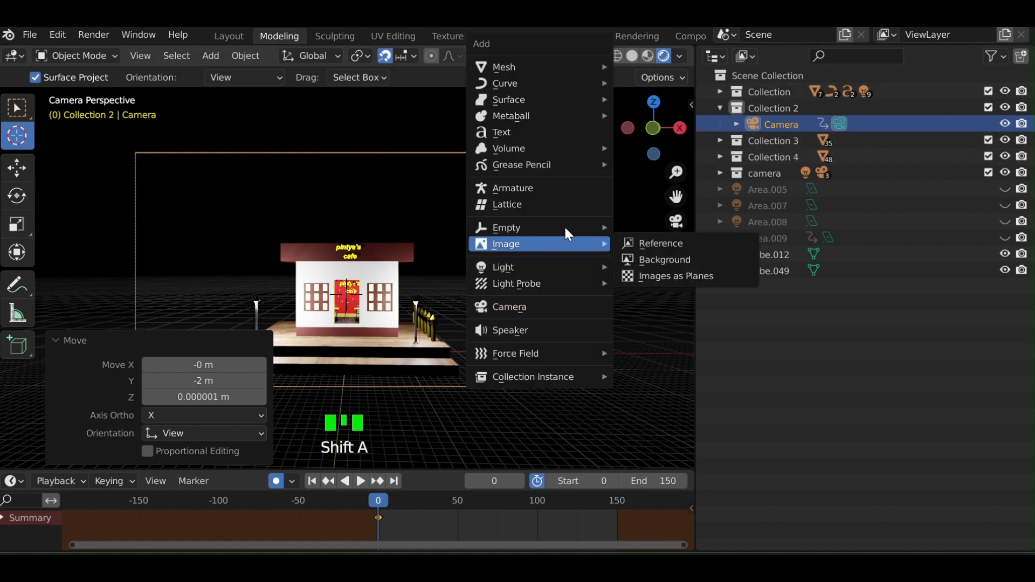
mouse_move(568, 234)
left_click(678, 246)
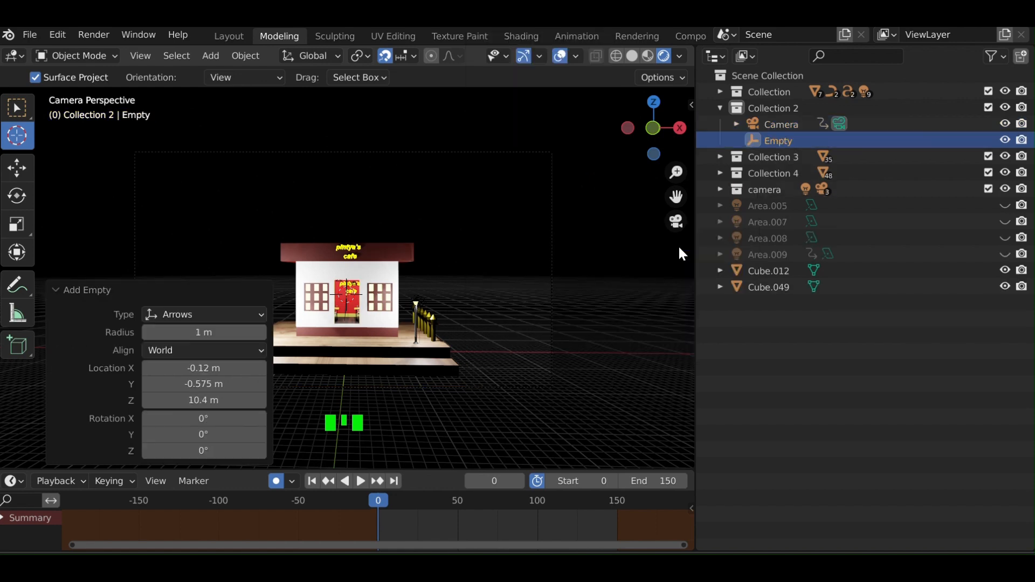
Reframe the café through the camera with Walk Navigation so the building sits centred in the camera frame.
left_click(139, 55)
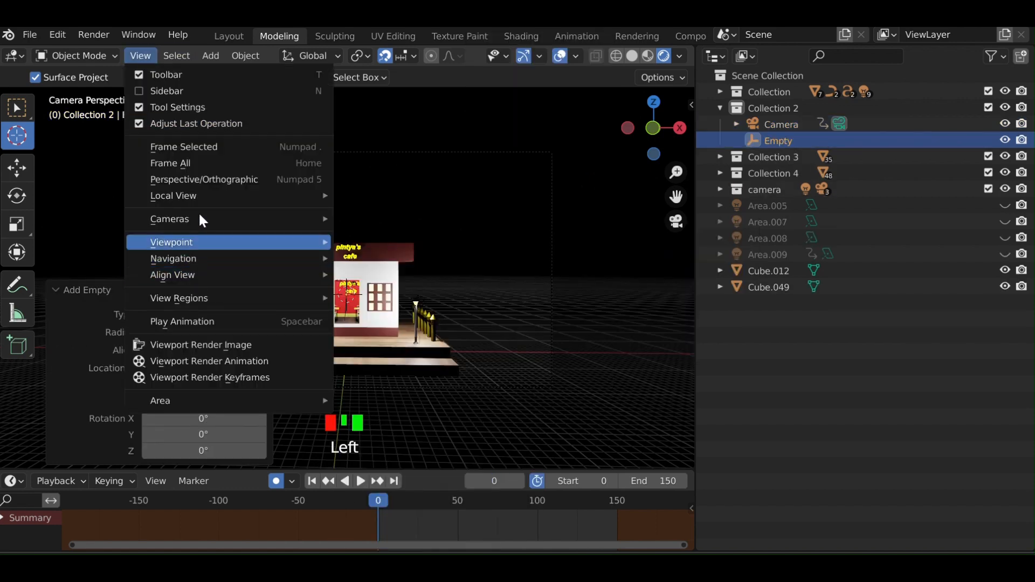
mouse_move(200, 218)
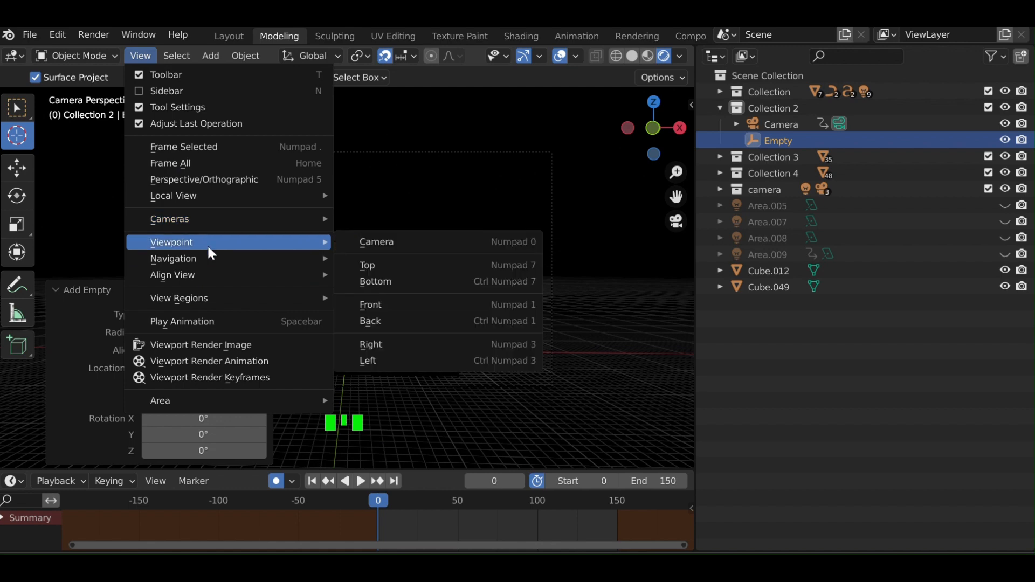
mouse_move(212, 259)
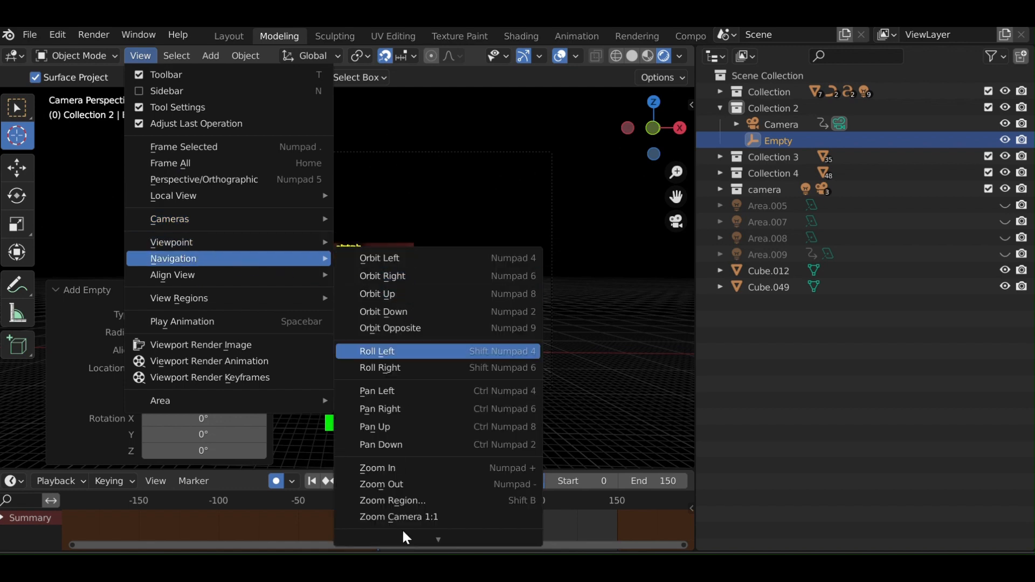
mouse_move(437, 539)
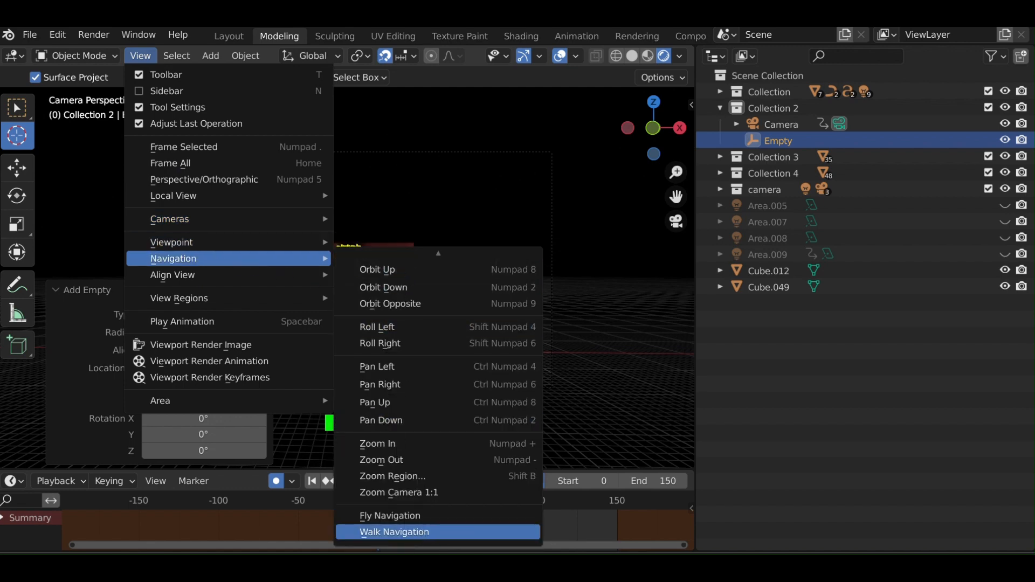
left_click(421, 532)
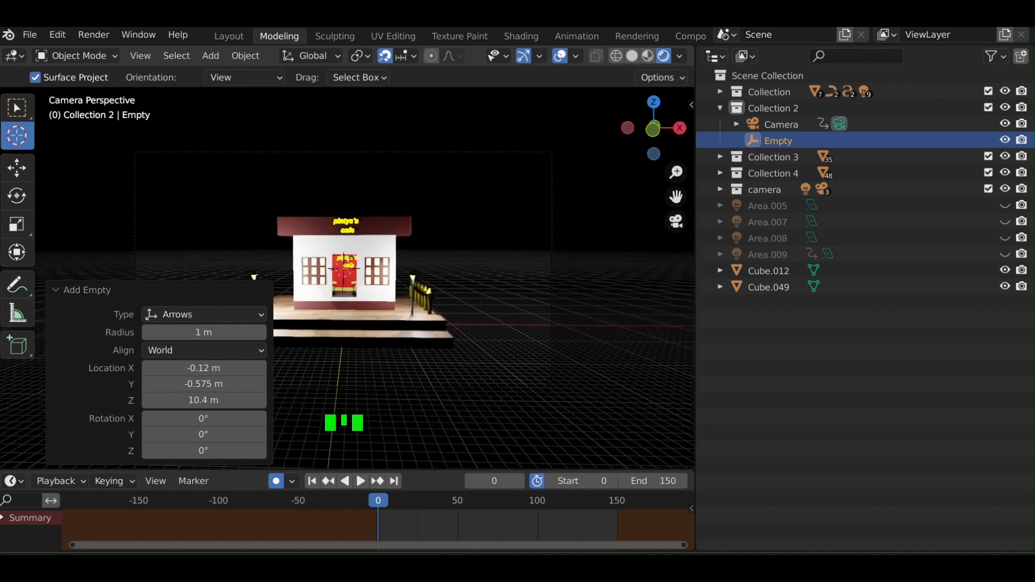
left_click(344, 268)
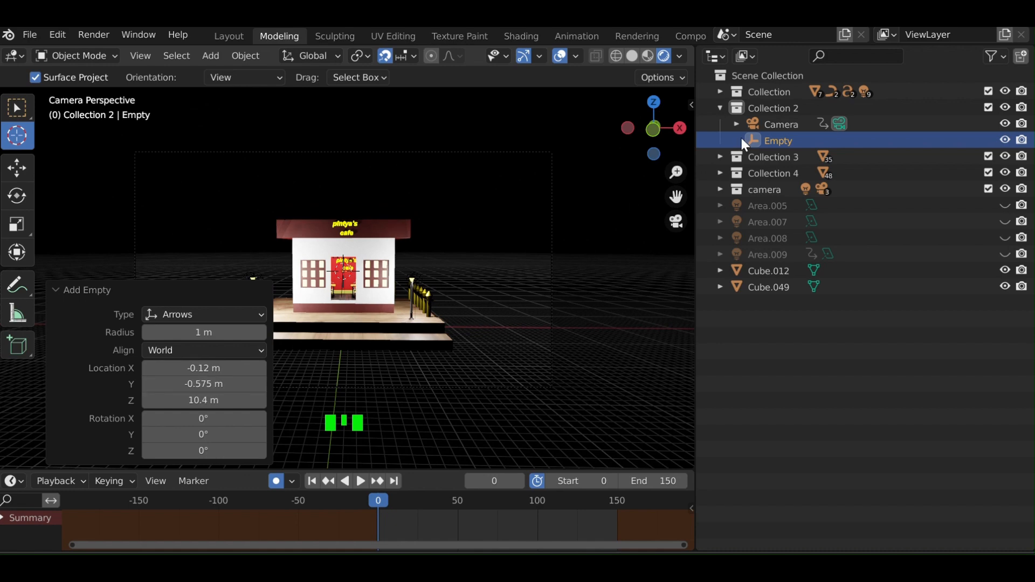
Parent the camera to the empty using Object (Keep Transform).
left_click(764, 124)
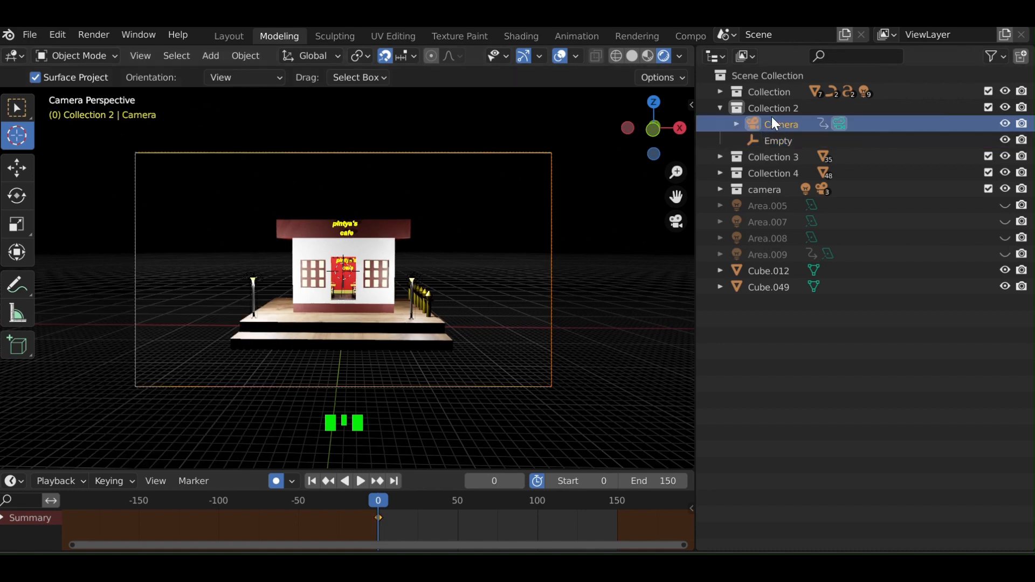
left_click(768, 139, "ctrl")
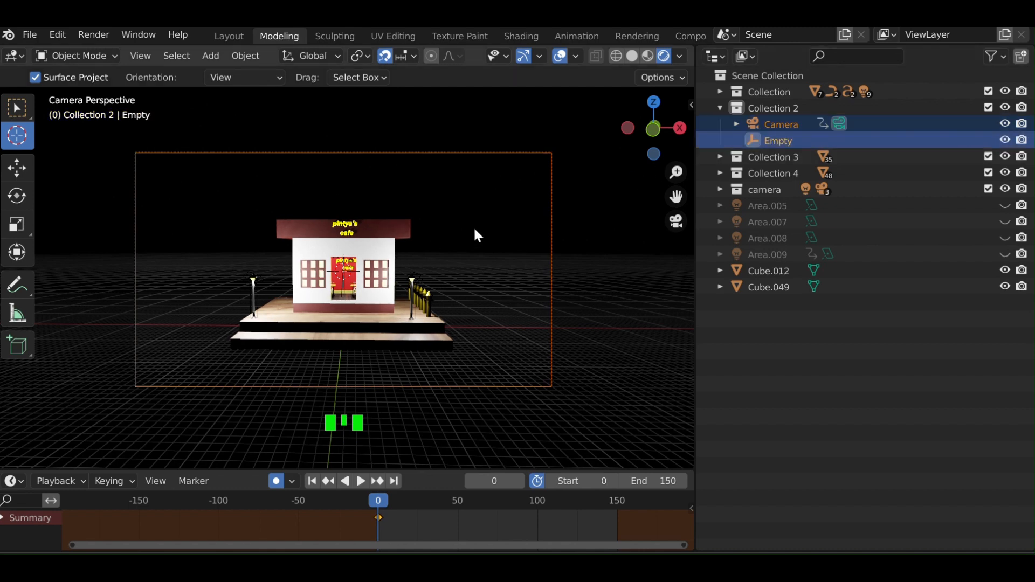
key("ctrl+p")
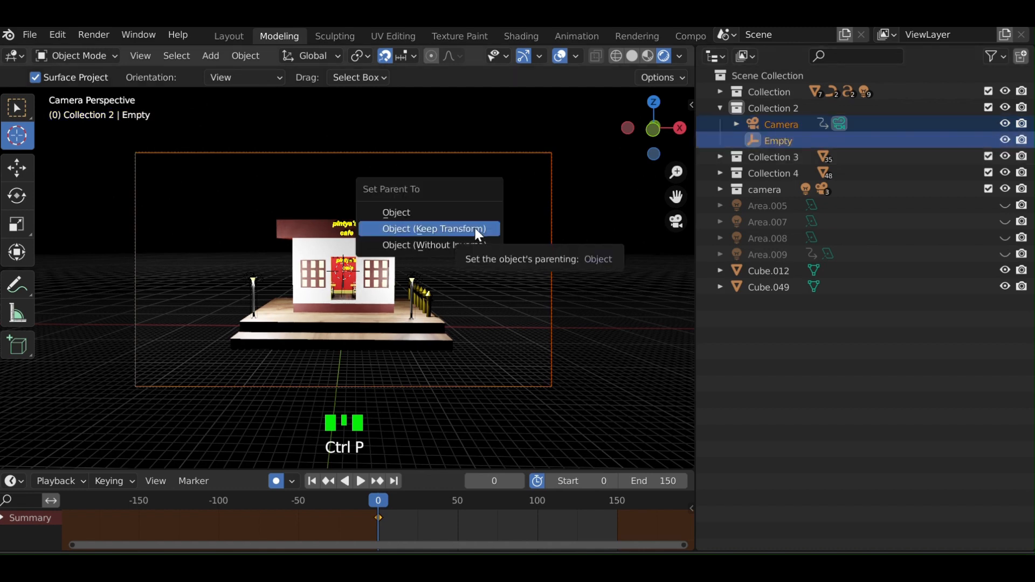
left_click(475, 228)
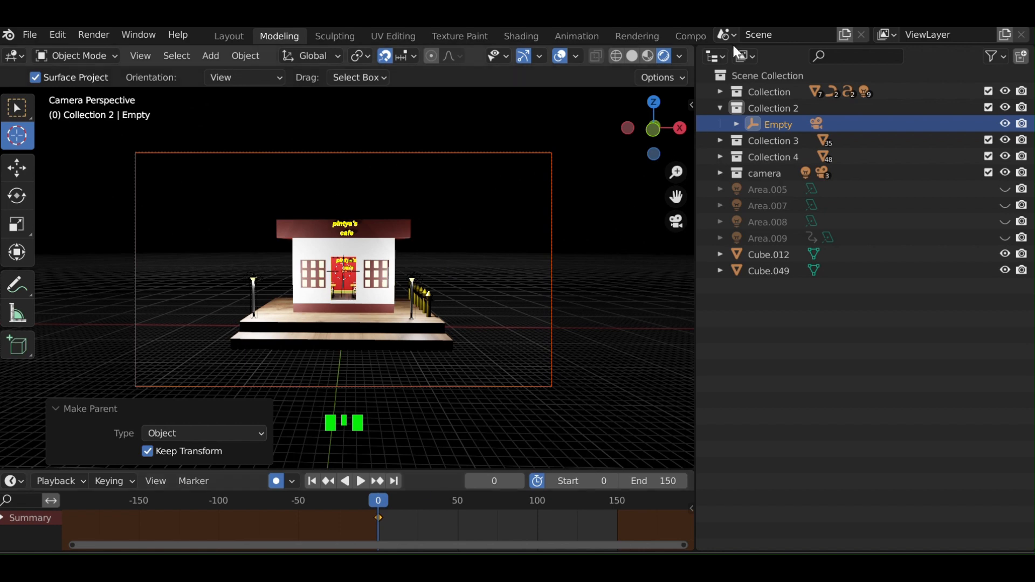
Show the empty's object properties and keyframe its Y scale of 1.000 at frame 1.
left_click(723, 55)
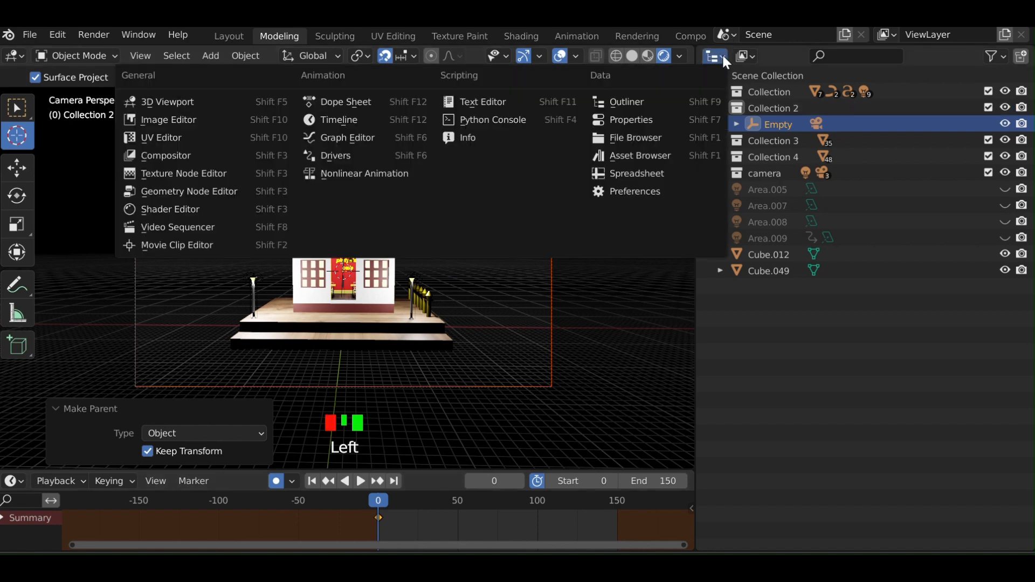
left_click(641, 121)
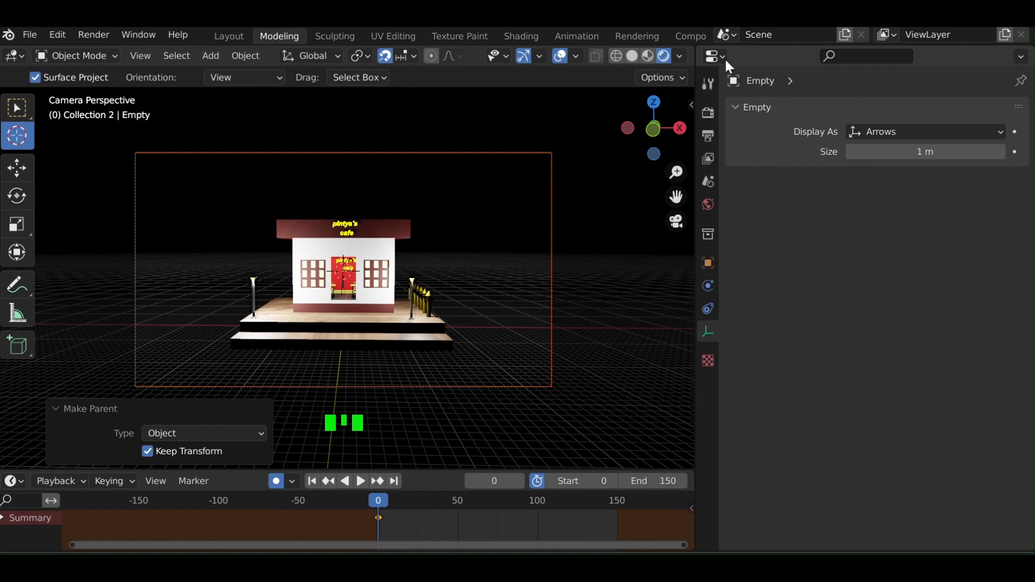
left_click(707, 263)
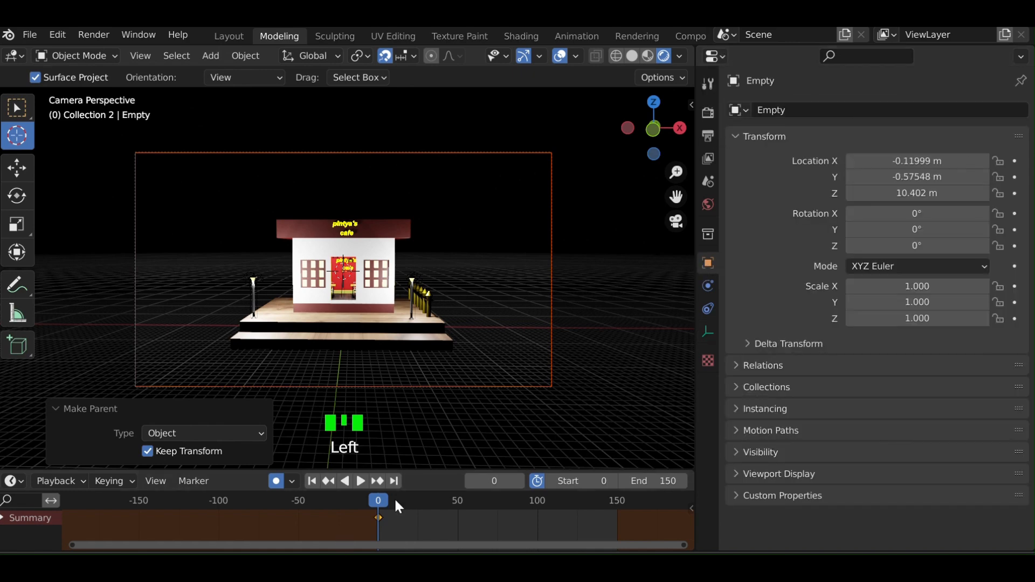
left_click(379, 496)
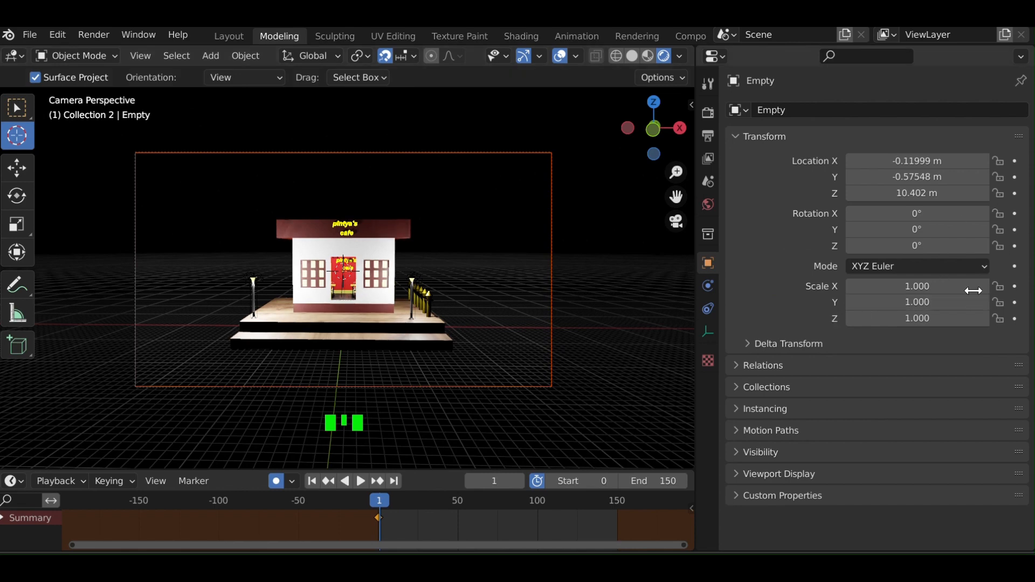
left_click(1015, 302)
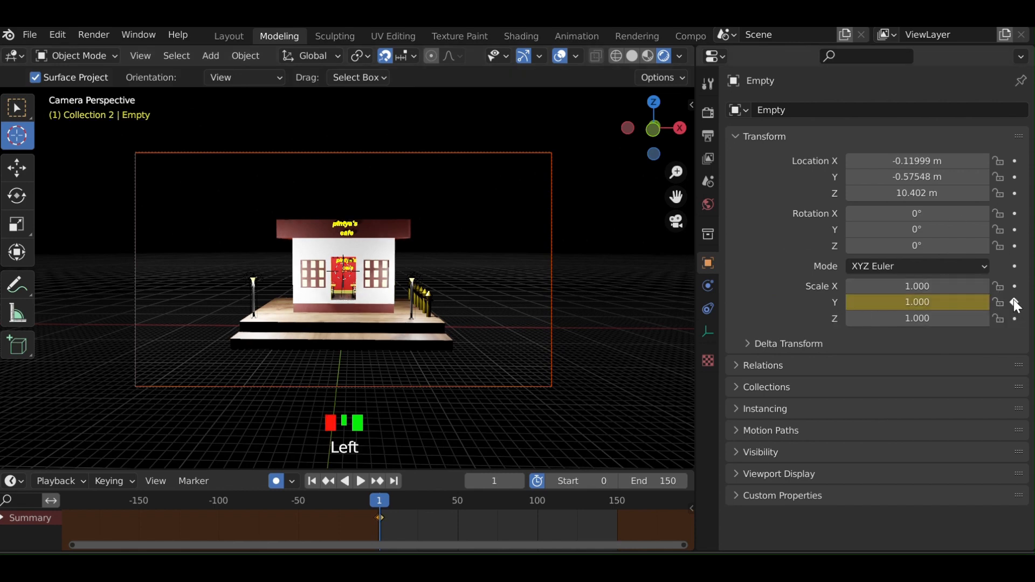
At frame 41, reduce the empty's Y scale to 0.790 and keyframe it.
left_click_drag(379, 499, 442, 503)
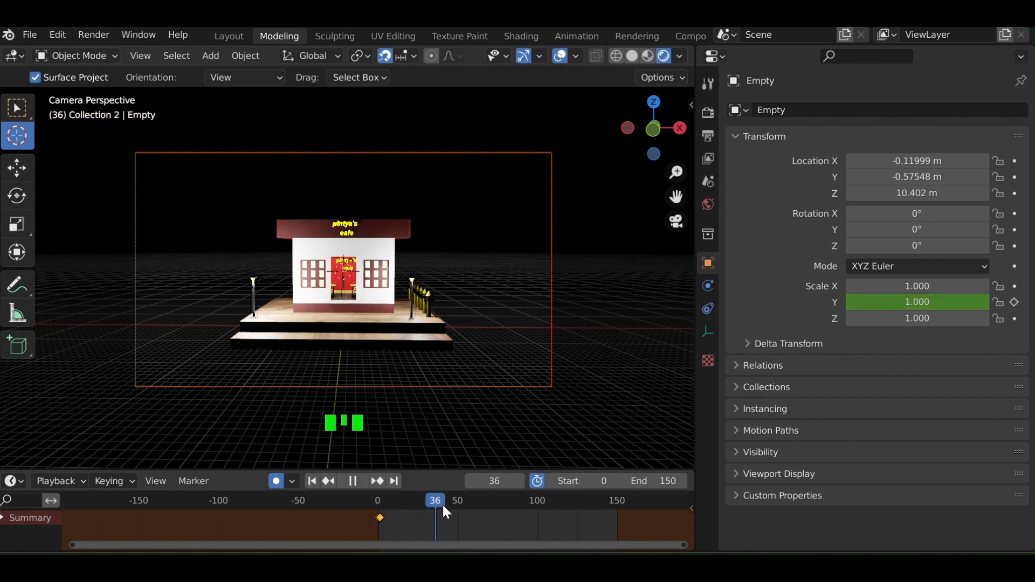
left_click(852, 302)
left_click(852, 302)
left_click(852, 302)
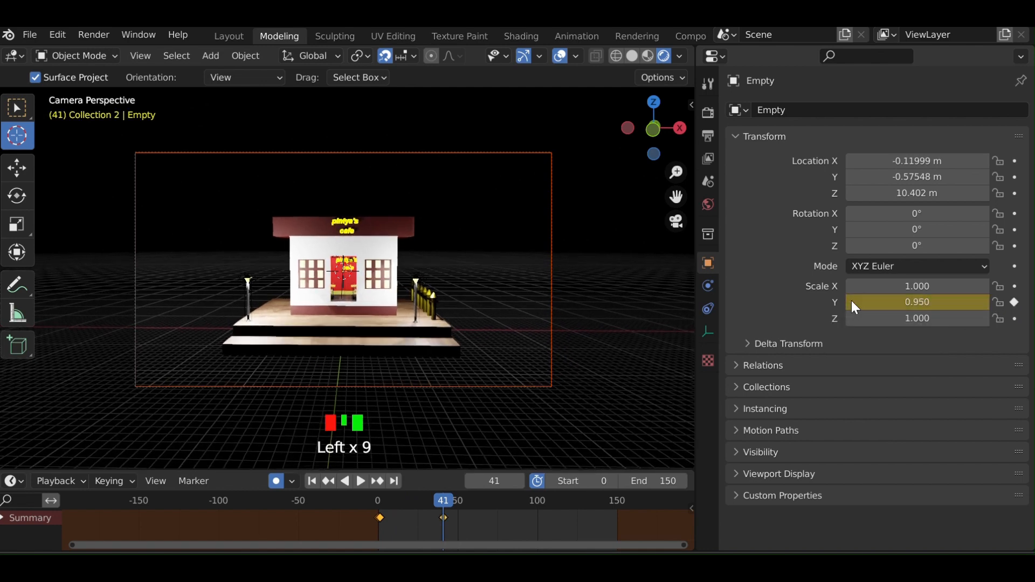
left_click(853, 302)
left_click(852, 302)
left_click(853, 302)
left_click(852, 302)
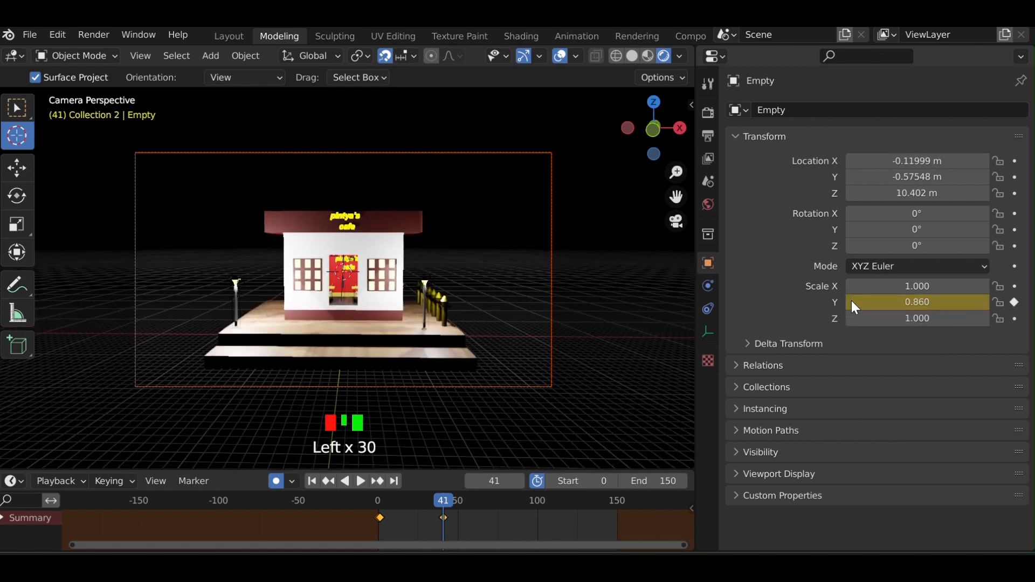
left_click(853, 302)
left_click(852, 302)
left_click(852, 302)
left_click(852, 302)
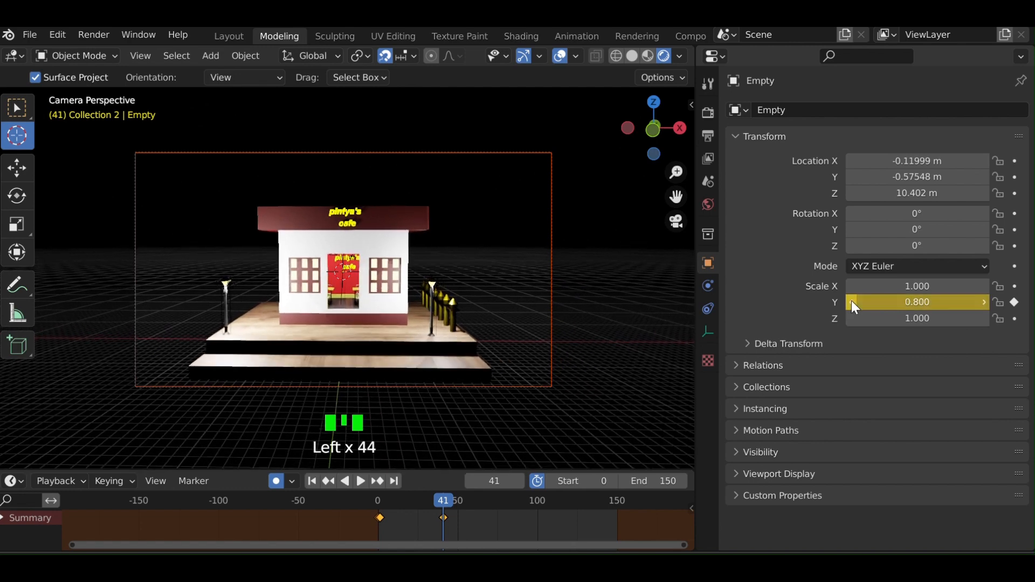
left_click(852, 302)
left_click(1016, 302)
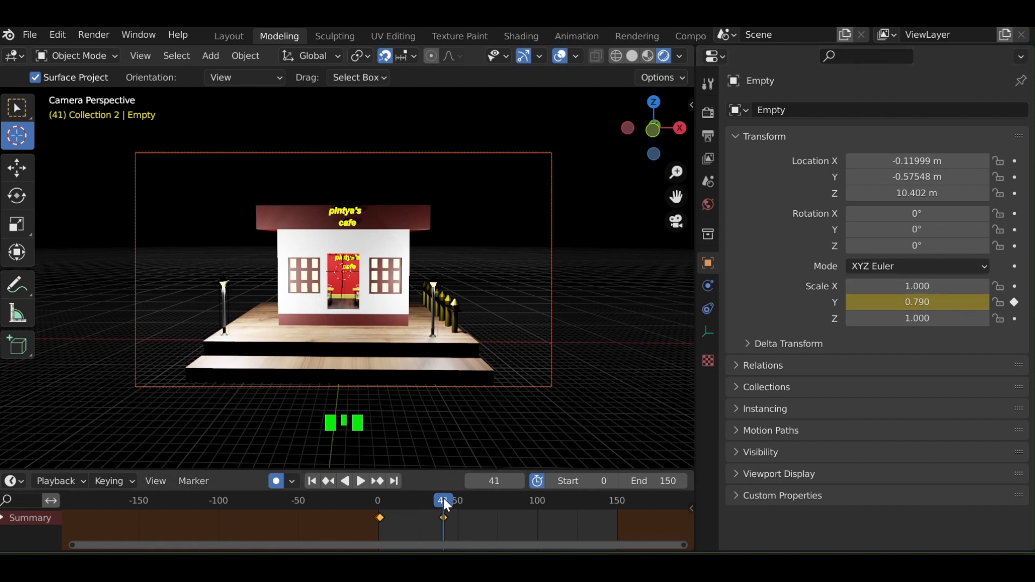
Keyframe the empty's Z rotation at 0° on frame 47 and at 360° on frame 150.
left_click_drag(445, 505, 452, 502)
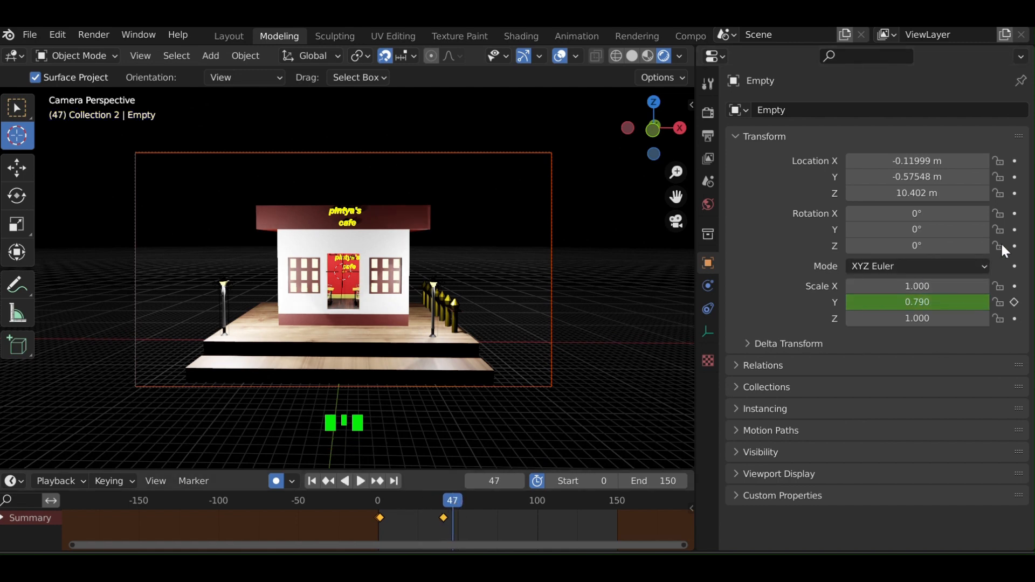
left_click(1013, 246)
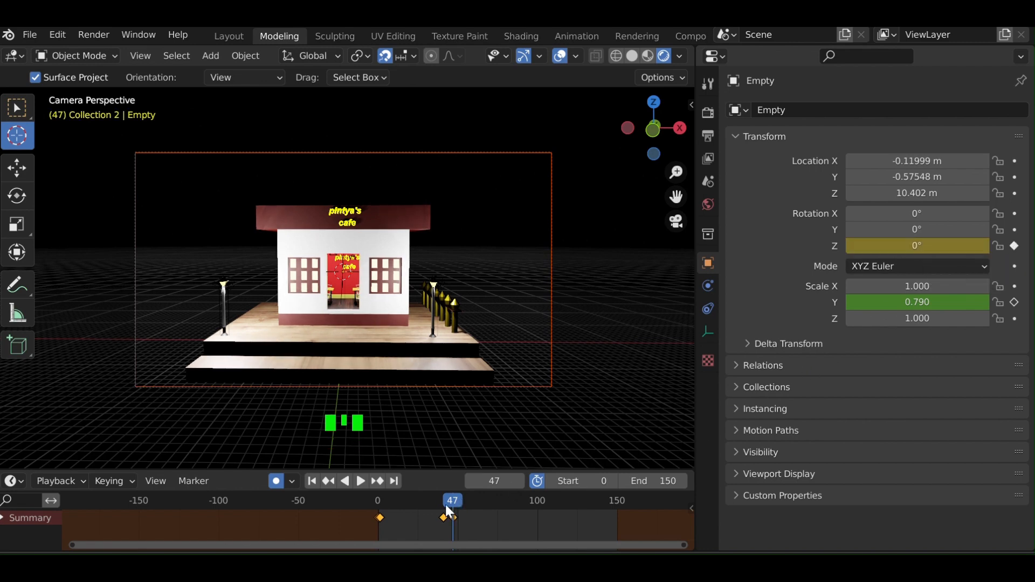
left_click_drag(453, 503, 618, 509)
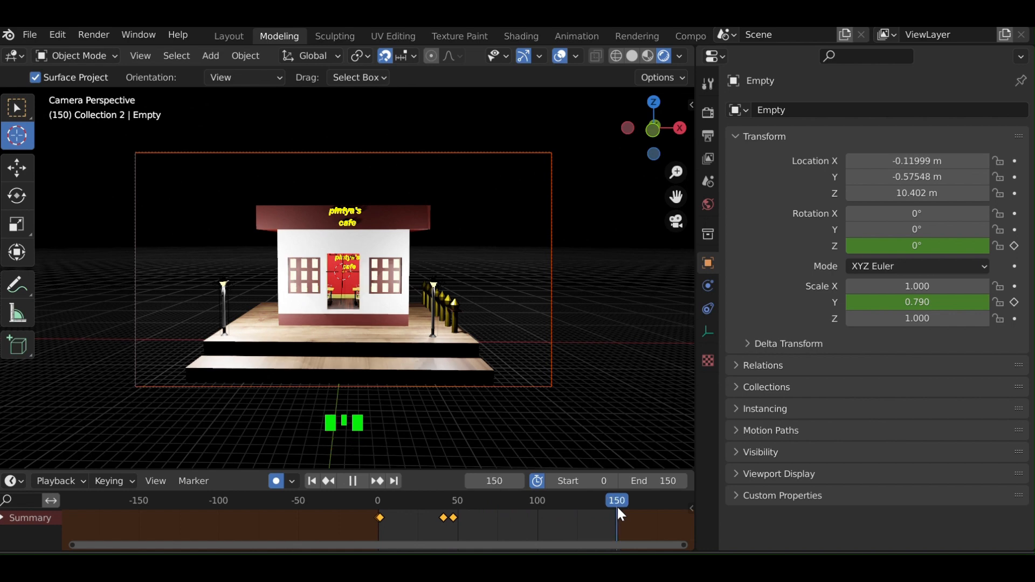
left_click(944, 246)
type("36")
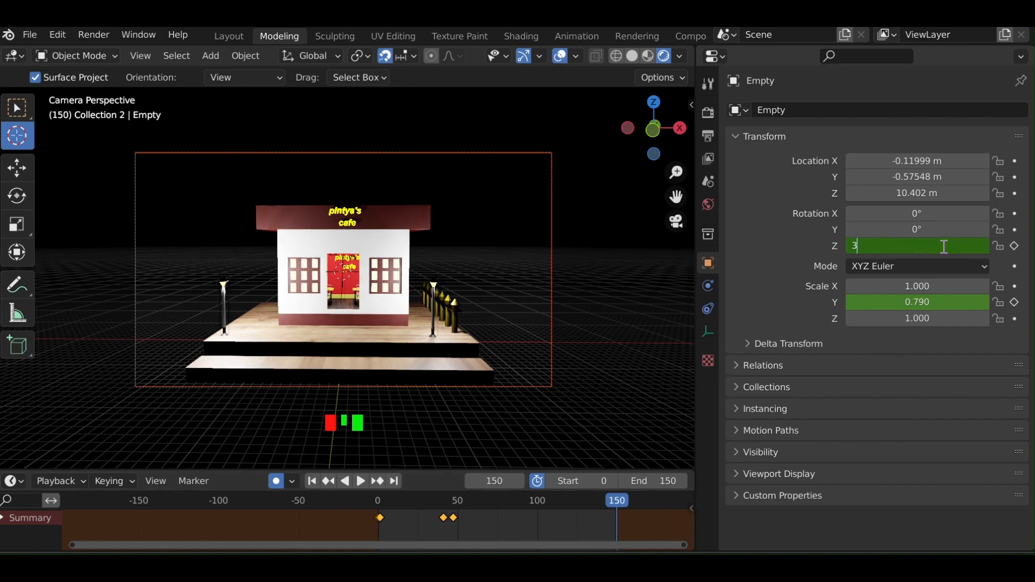
type("0")
key("Return")
left_click(1015, 247)
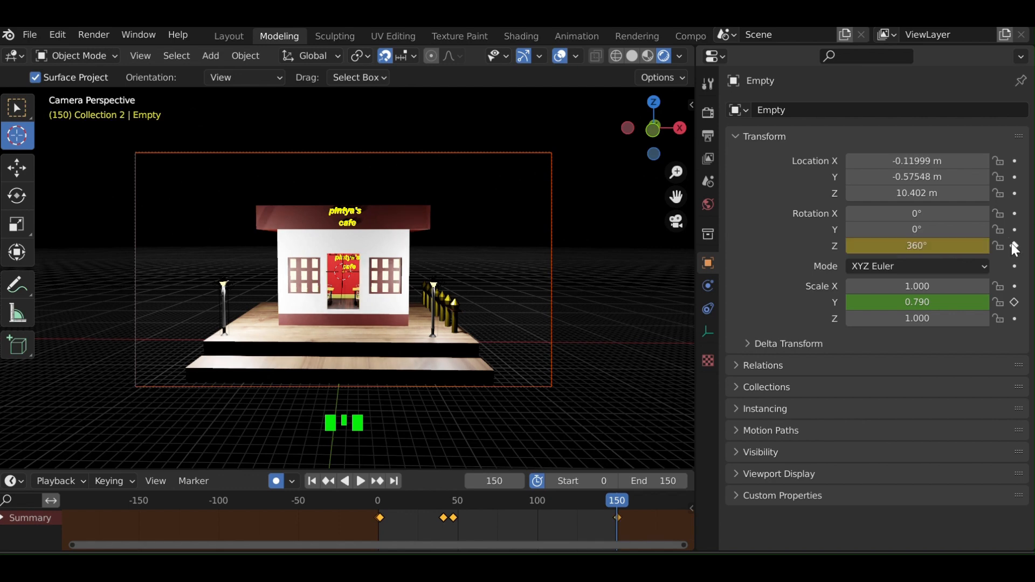
Return to frame 0 and set the interpolation mode of all the empty's keyframes to Linear.
left_click(357, 504)
left_click_drag(622, 523, 430, 502)
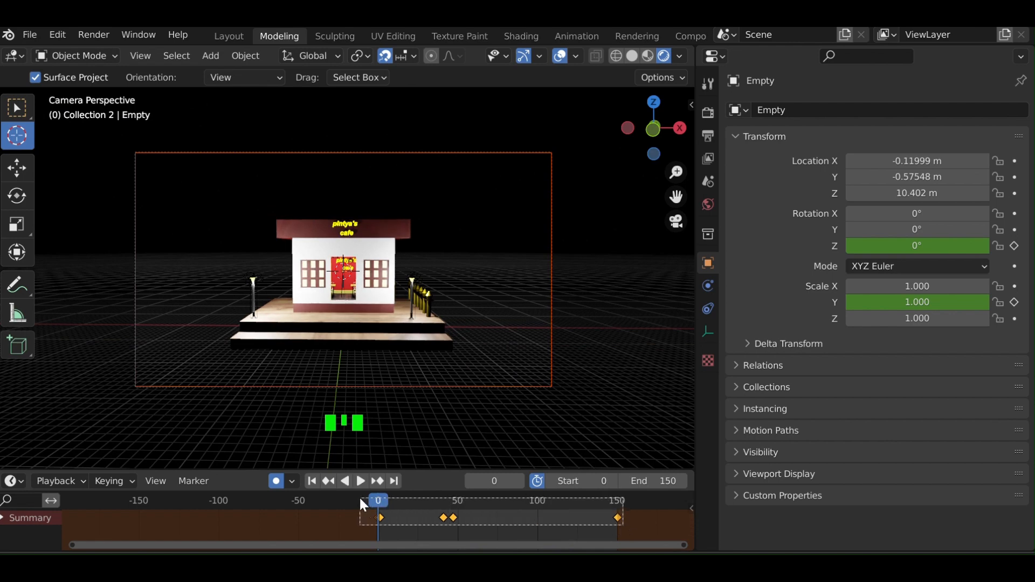
right_click(413, 497)
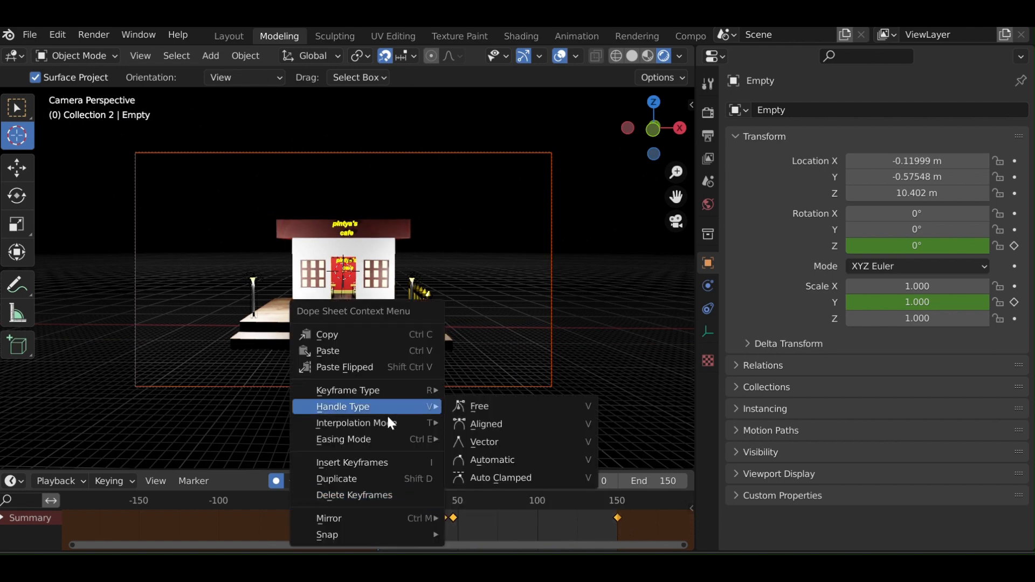
mouse_move(386, 424)
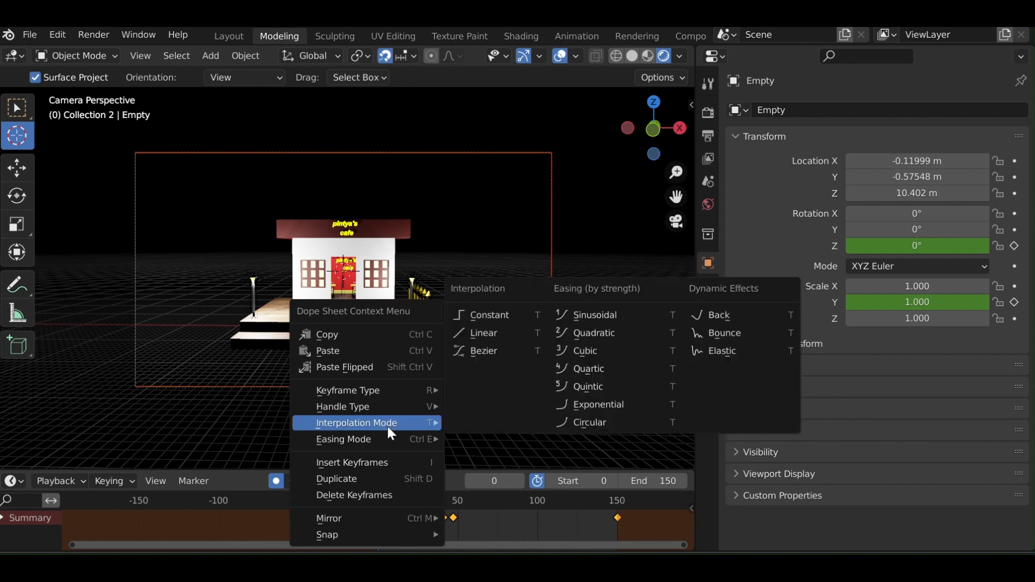
left_click(509, 332)
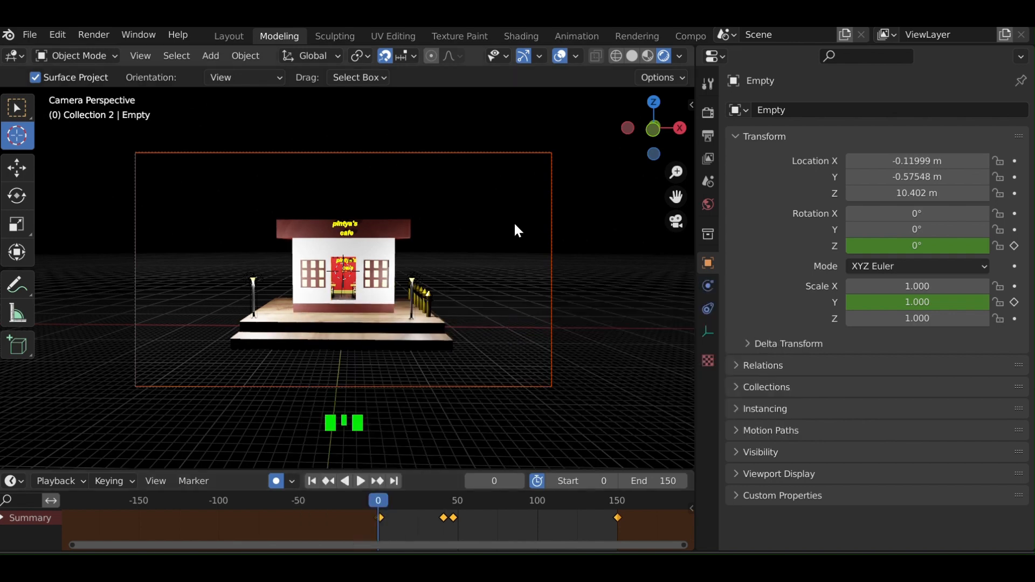
Zoom in on the café, preview the start of the camera animation and rewind to frame 0.
scroll(445, 256, "up", 3)
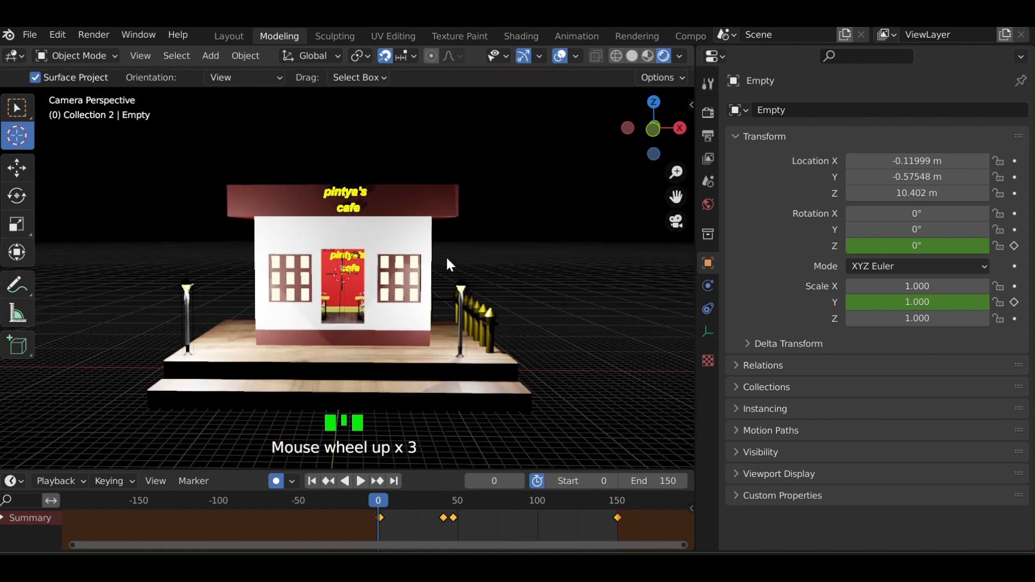
left_click(360, 480)
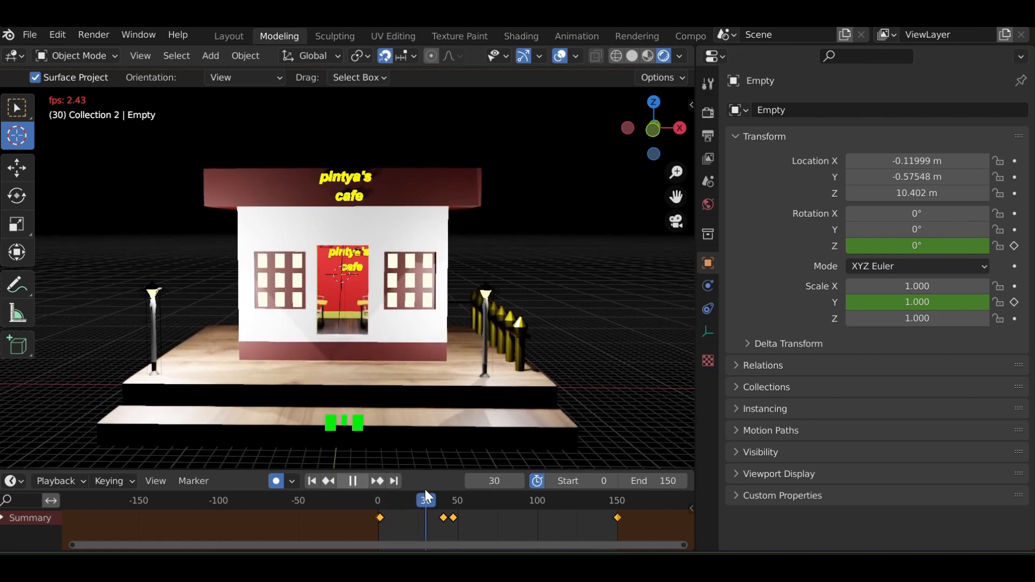
left_click(353, 481)
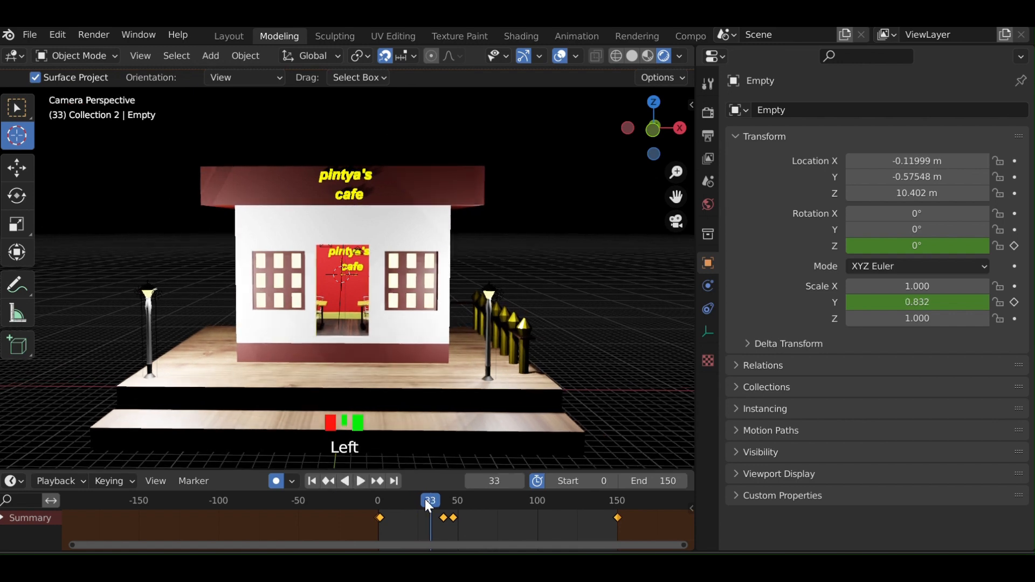
left_click_drag(401, 500, 364, 504)
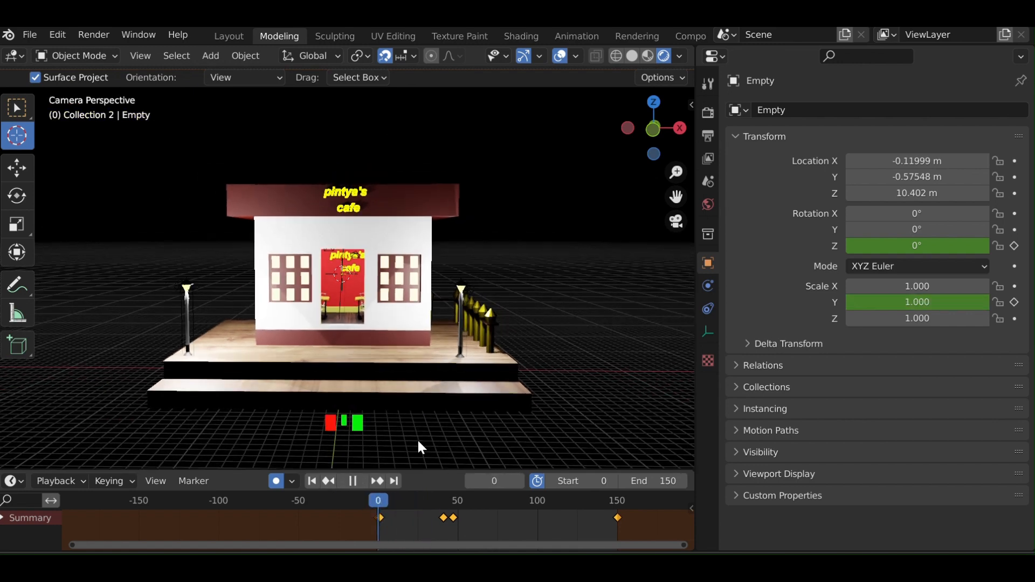
Turn off the scene world lighting in the rendered viewport and play the camera animation from frame 0.
left_click(679, 56)
left_click(587, 154)
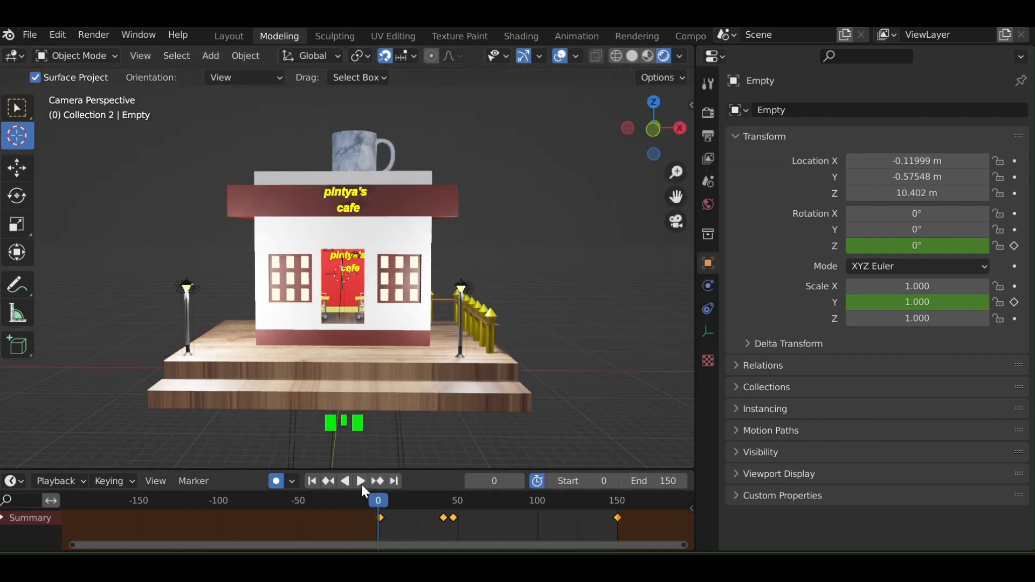
left_click(361, 485)
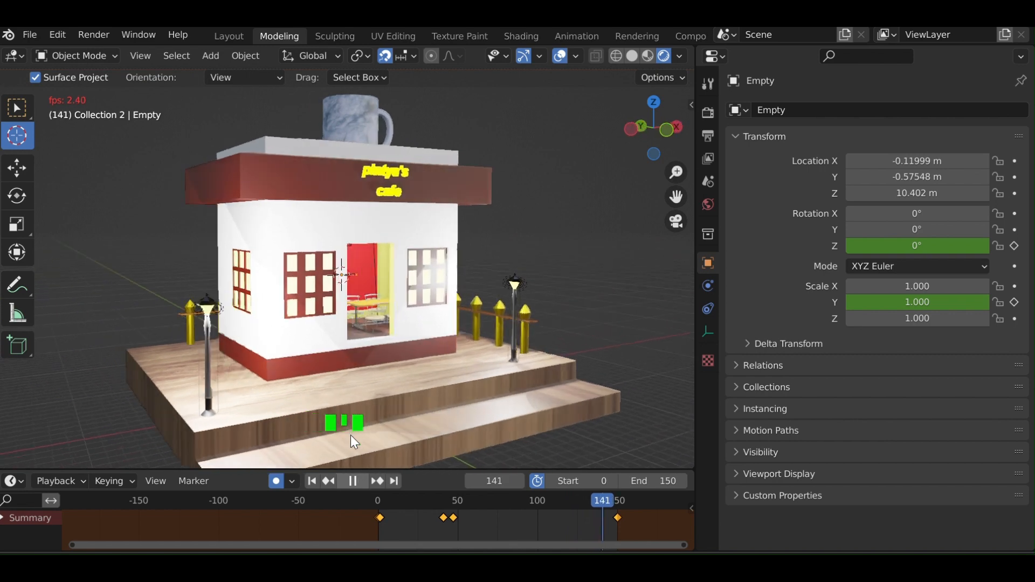
Stop the animation playback and make Camera.001 the active scene camera to view the café interior.
left_click(351, 482)
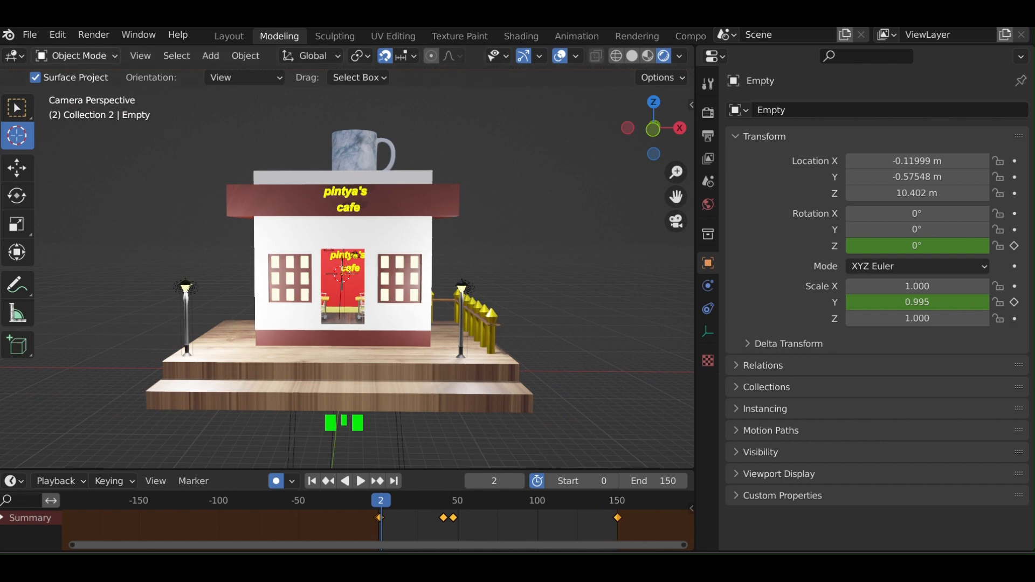
left_click(842, 205)
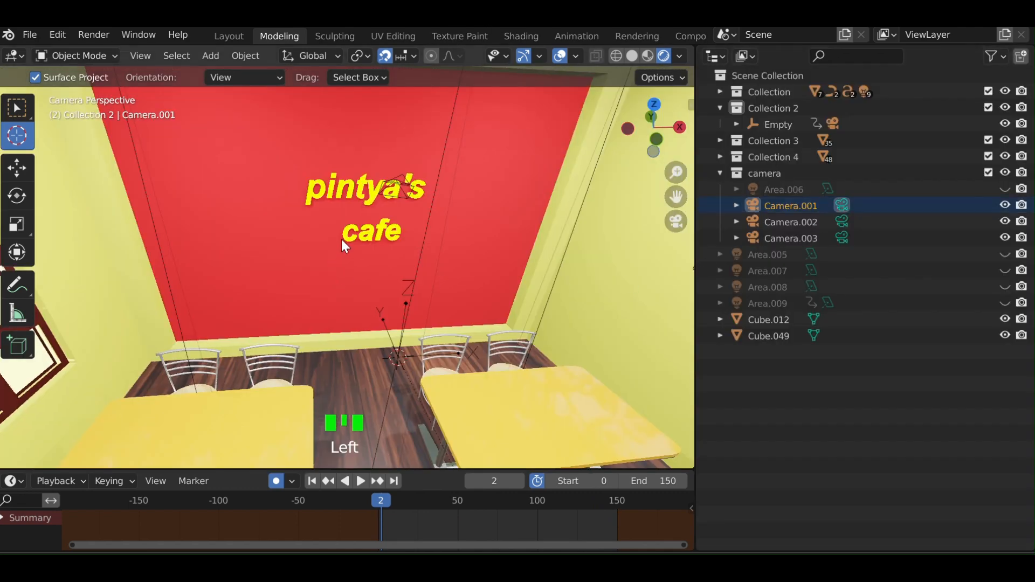
scroll(351, 244, "up", 1)
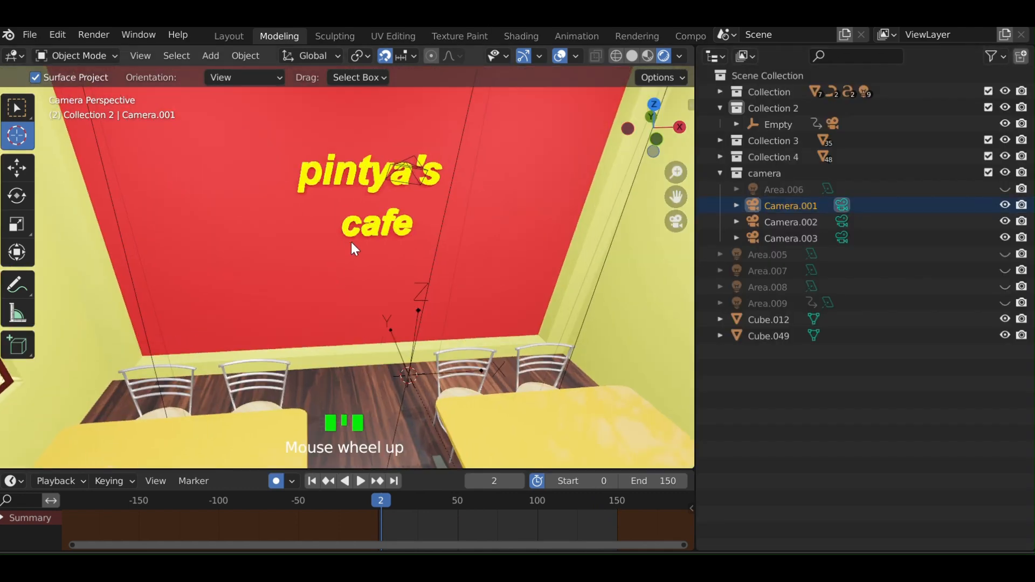
Make Camera.002 and then Camera.003 the active scene camera and examine how each one frames the café interior.
left_click(808, 218)
left_click(844, 222)
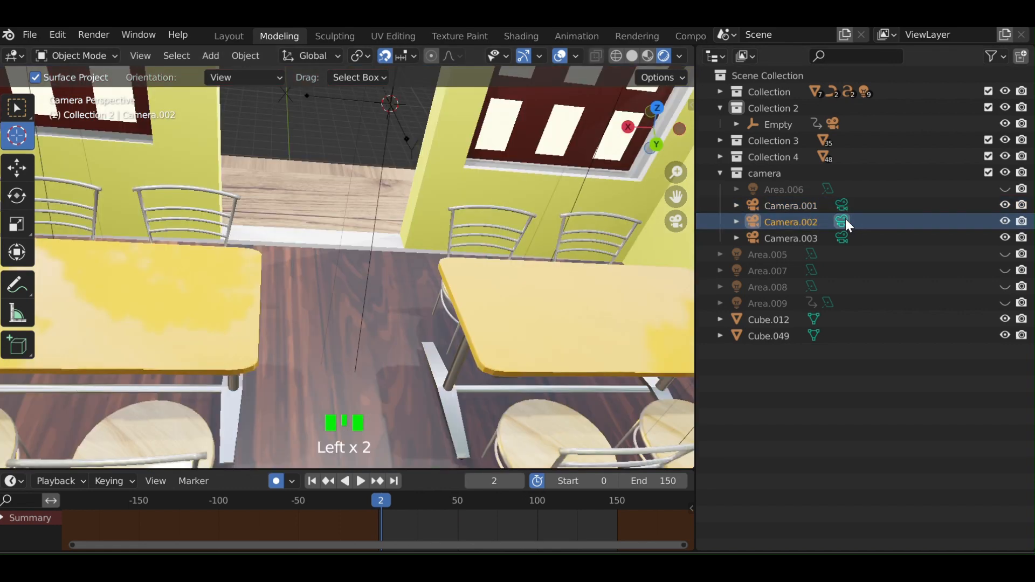
left_click(790, 239)
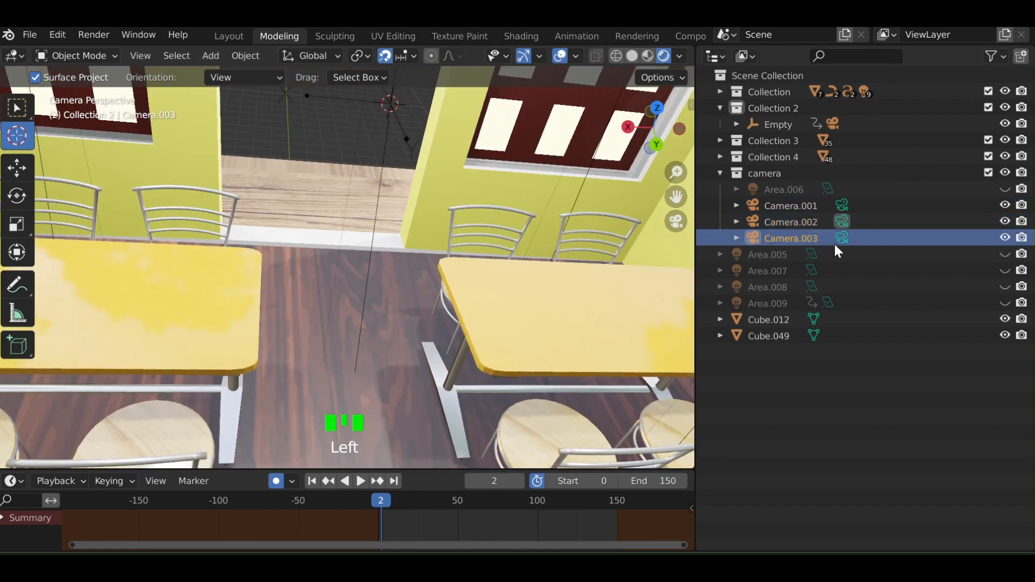
left_click(842, 237)
scroll(519, 224, "down", 4)
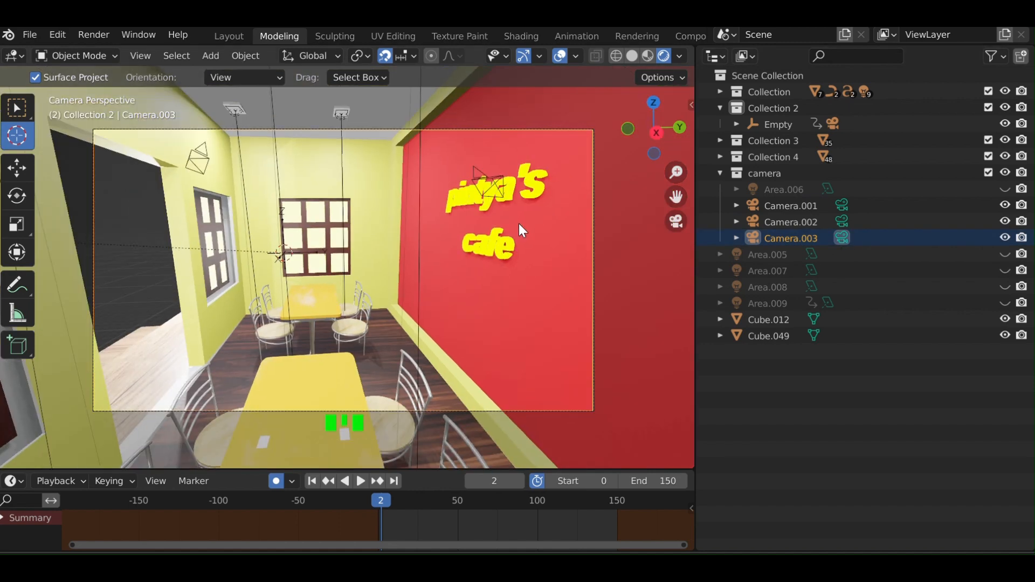
scroll(518, 224, "down", 4)
scroll(519, 223, "up", 3)
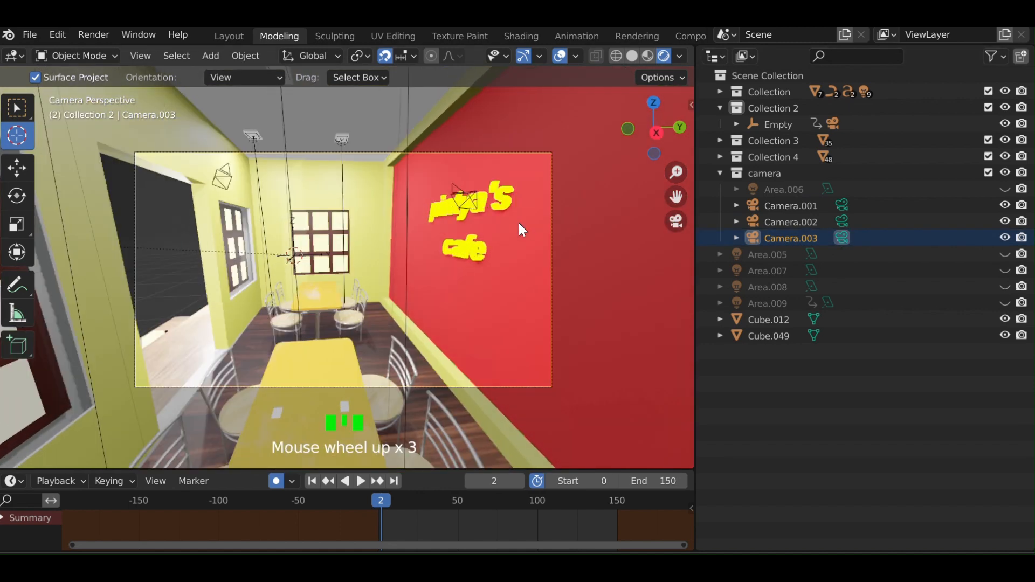
scroll(518, 224, "down", 1)
scroll(520, 230, "down", 1)
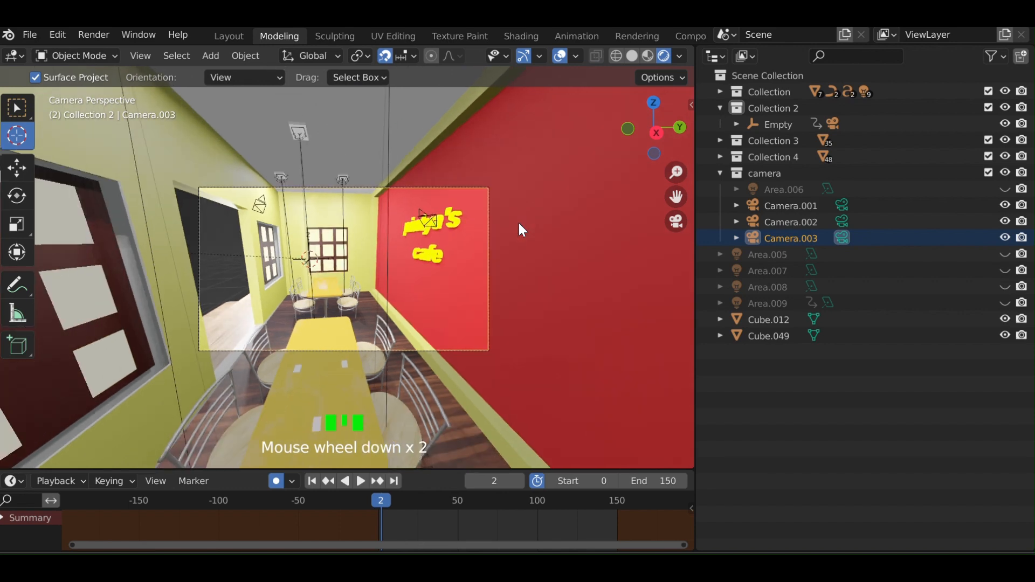
scroll(519, 223, "up", 4)
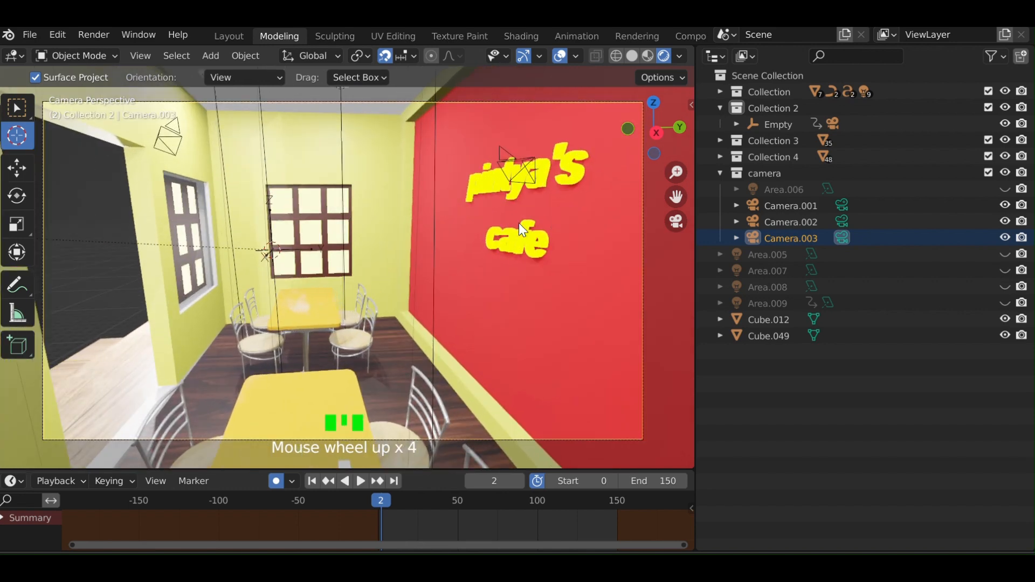
scroll(519, 222, "up", 1)
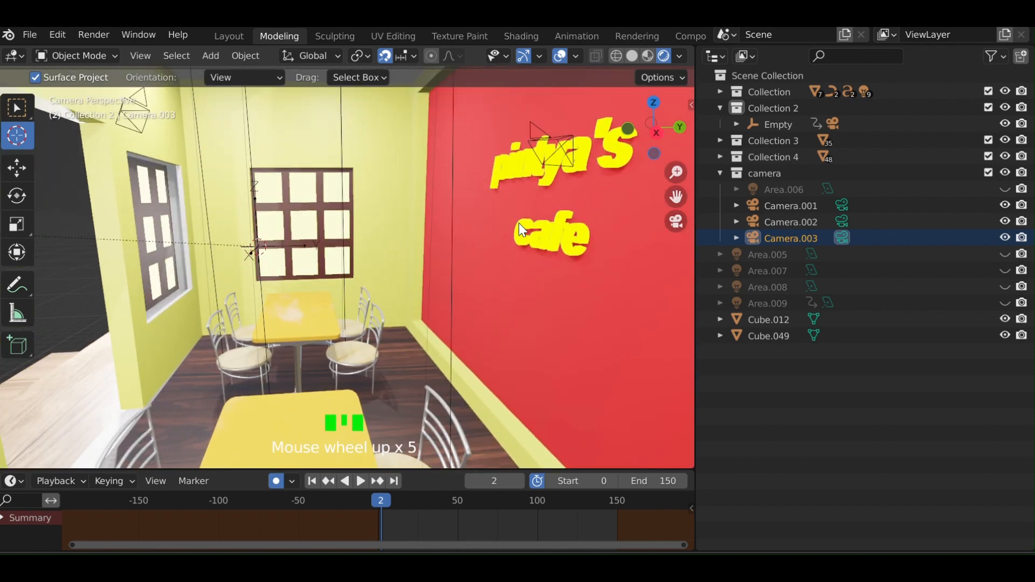
Switch the active camera back to Camera.002 and then to Camera.001, reviewing the interior framing of each.
left_click(840, 221)
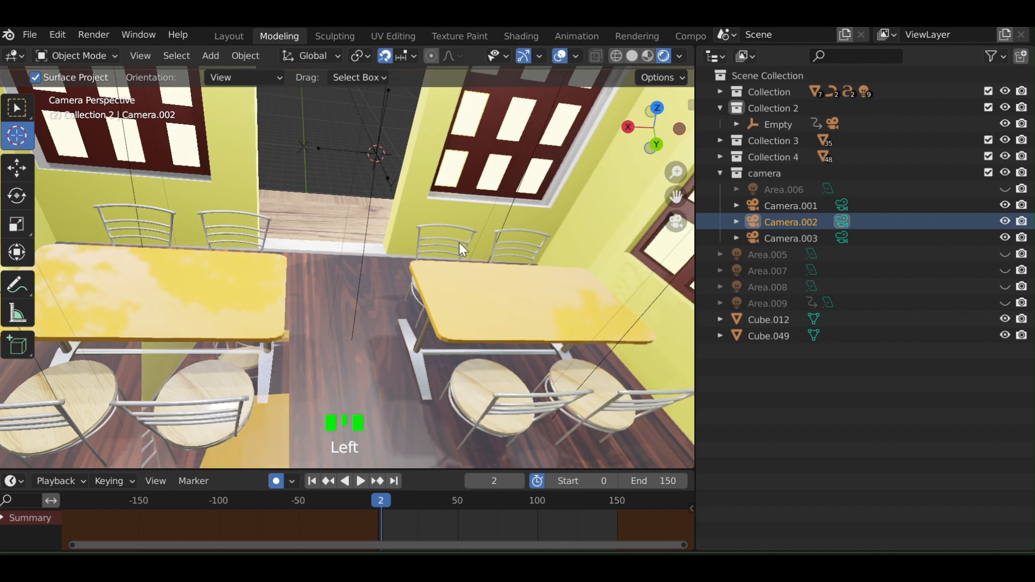
scroll(460, 246, "down", 4)
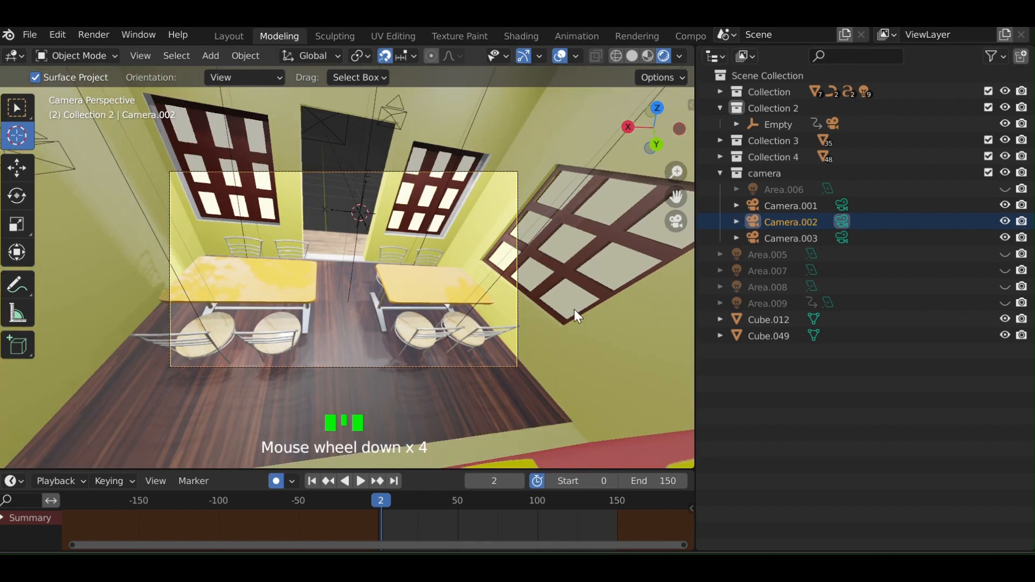
left_click(793, 206)
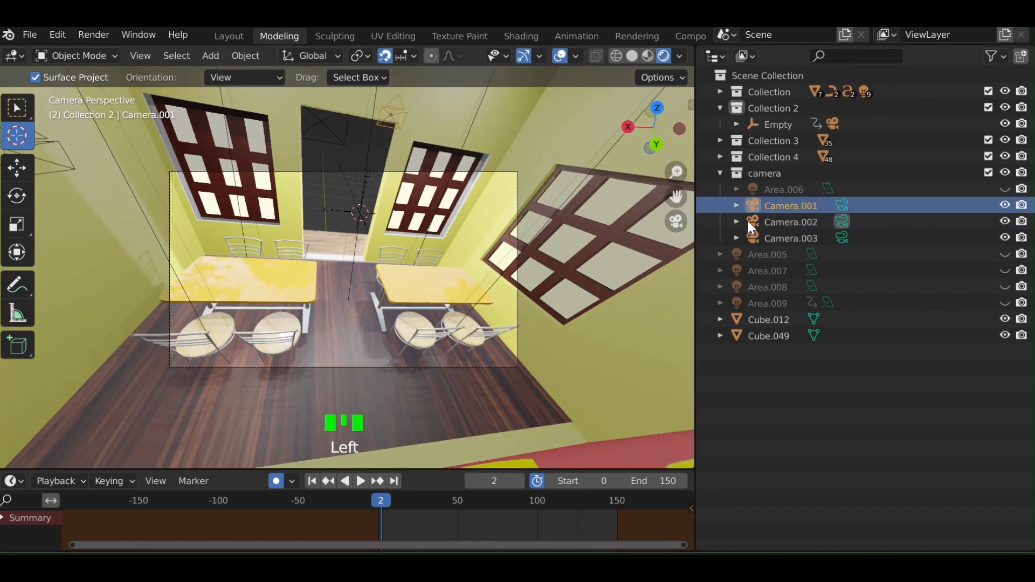
left_click(842, 205)
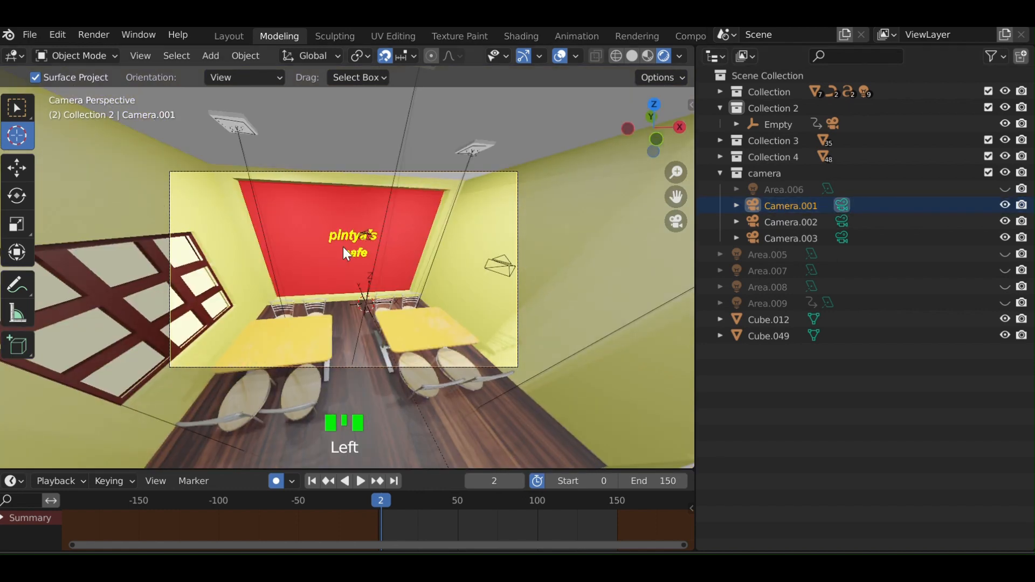
scroll(345, 244, "up", 4)
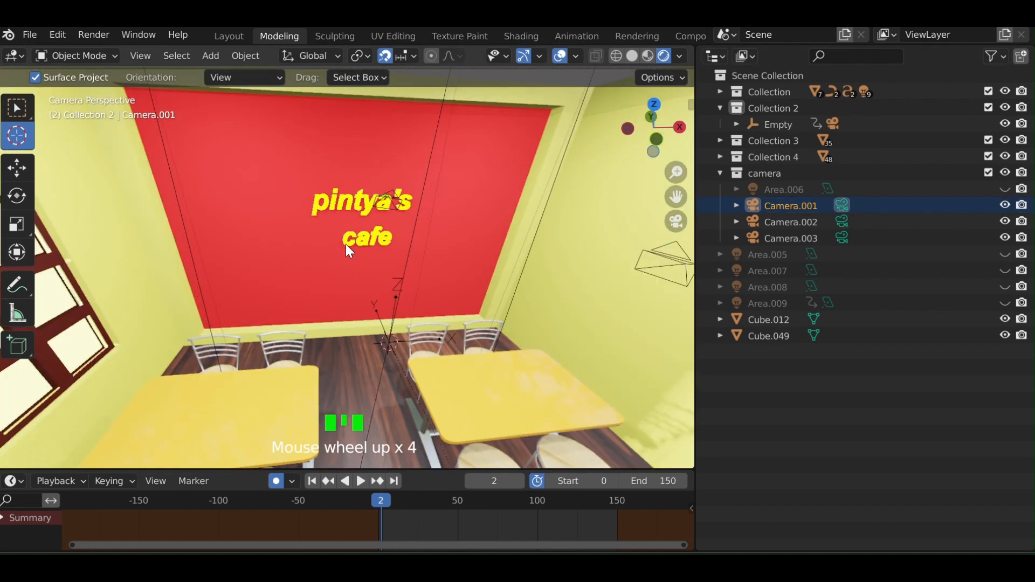
scroll(347, 249, "up", 3)
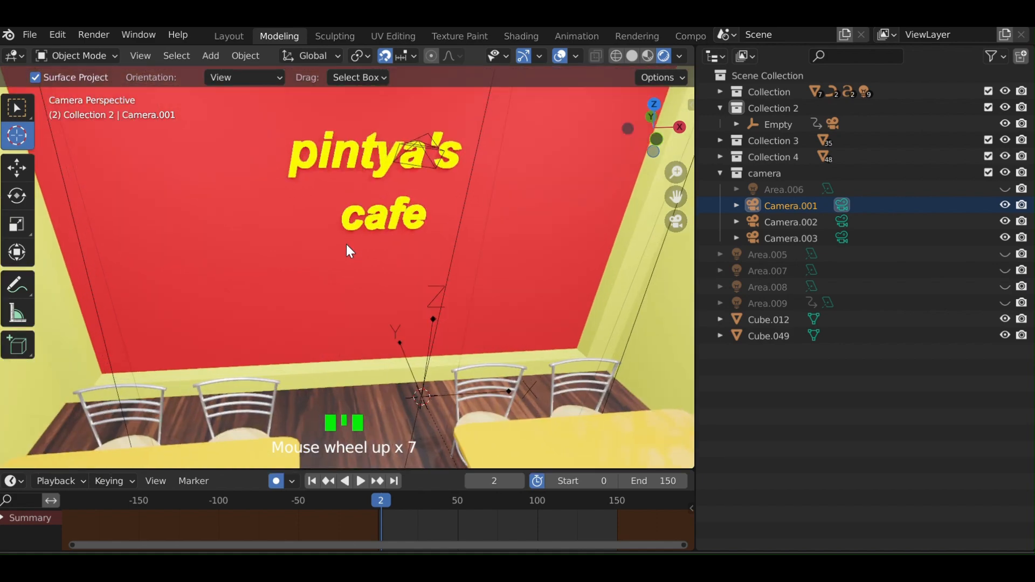
scroll(348, 251, "down", 2)
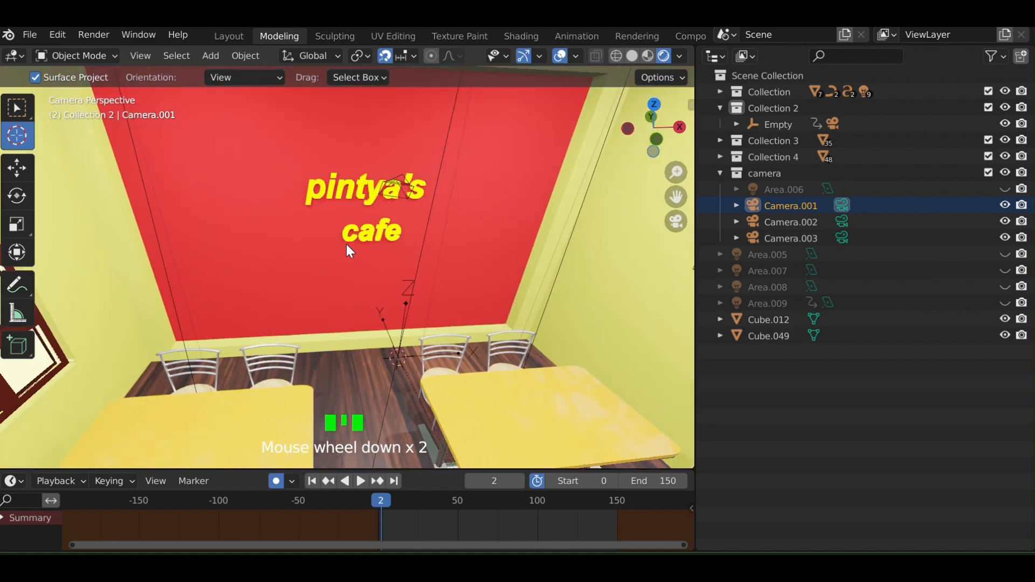